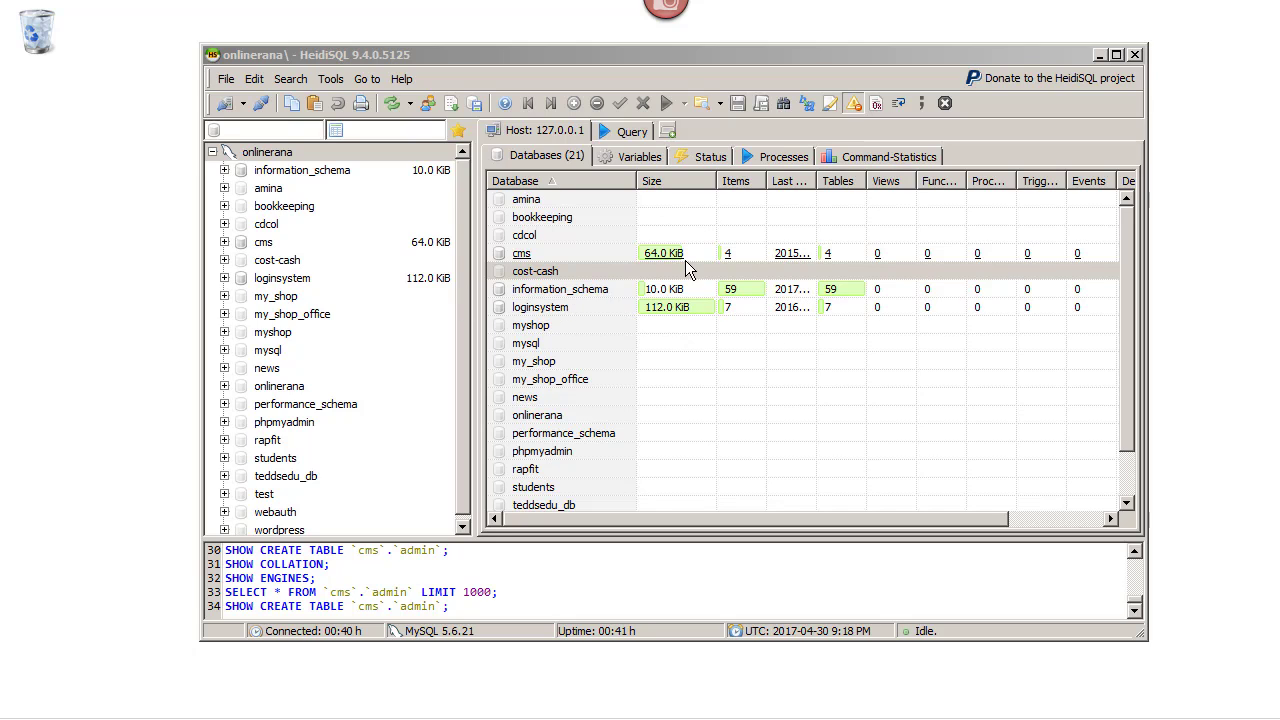
Bring HeidiSQL into focus and look through the query editor and the main menus
click(528, 129)
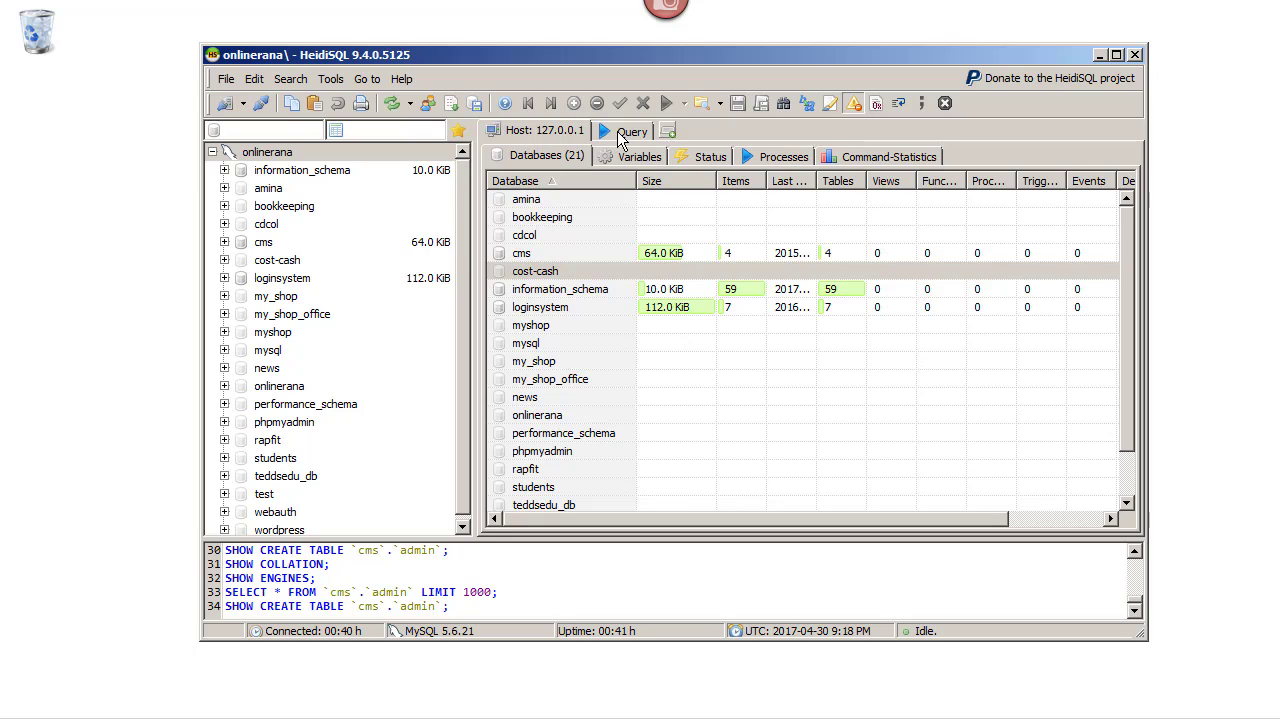
click(620, 134)
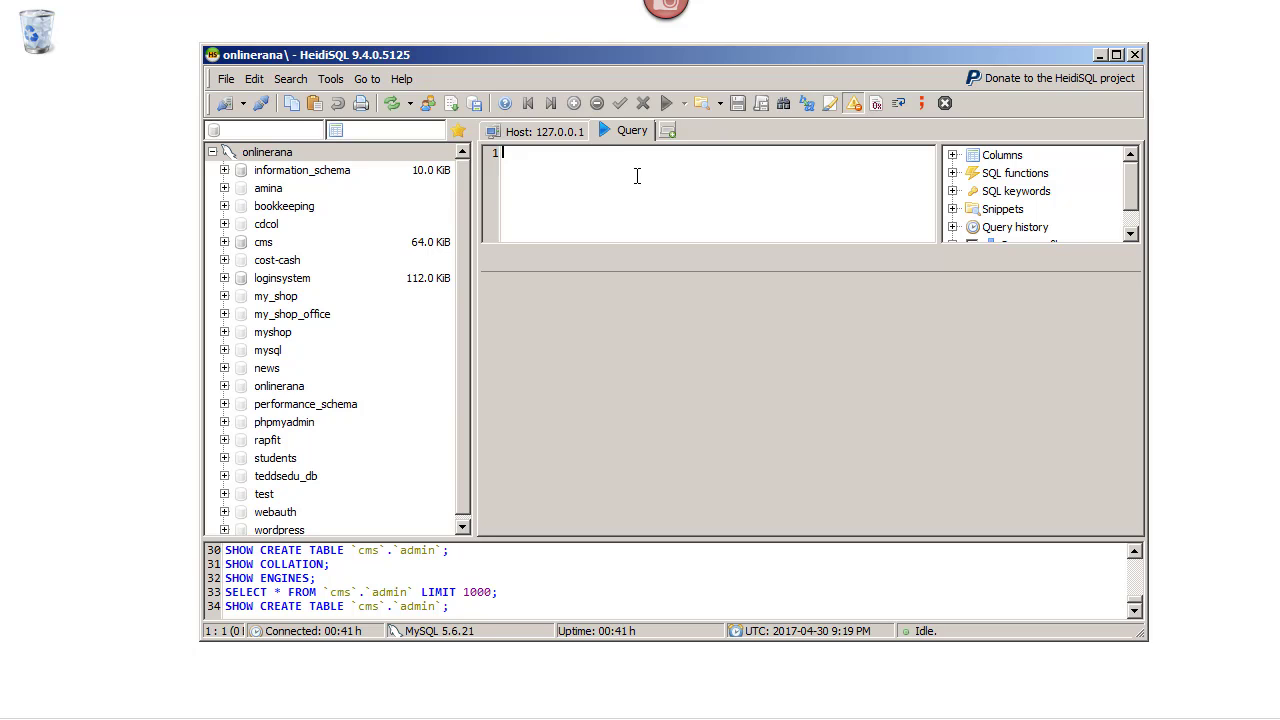
click(555, 130)
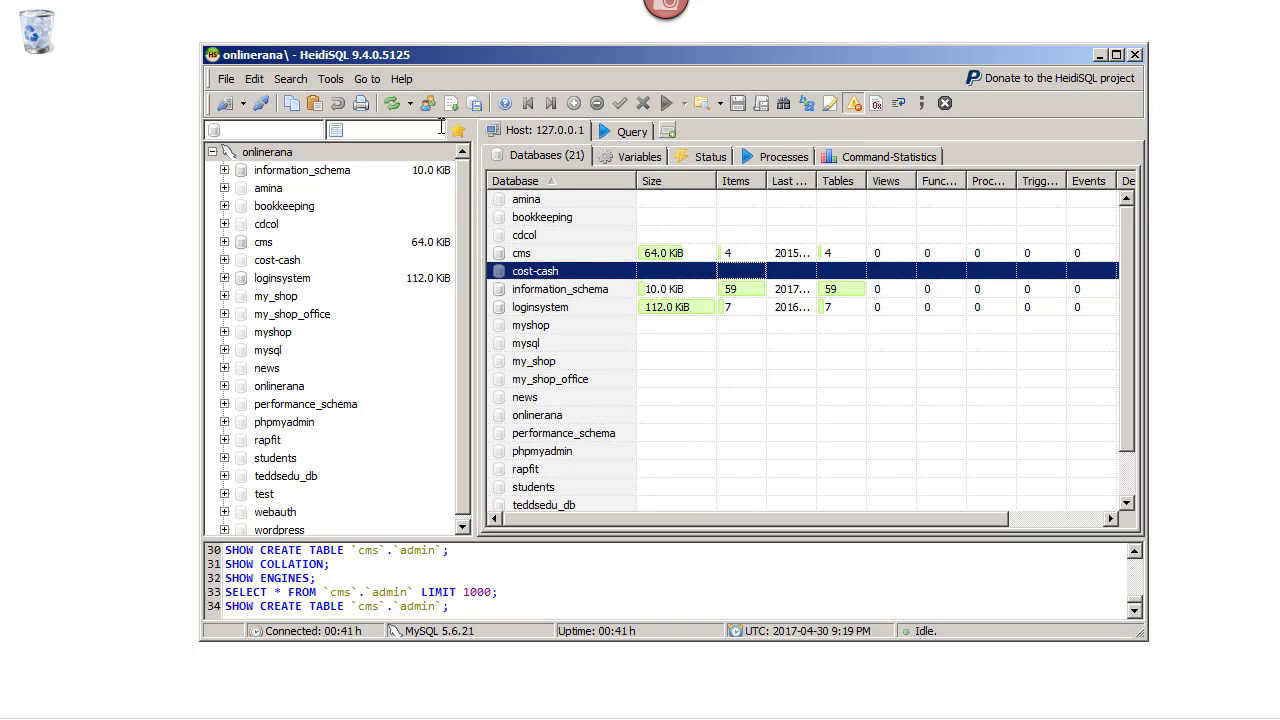
click(227, 79)
mouse_move(229, 124)
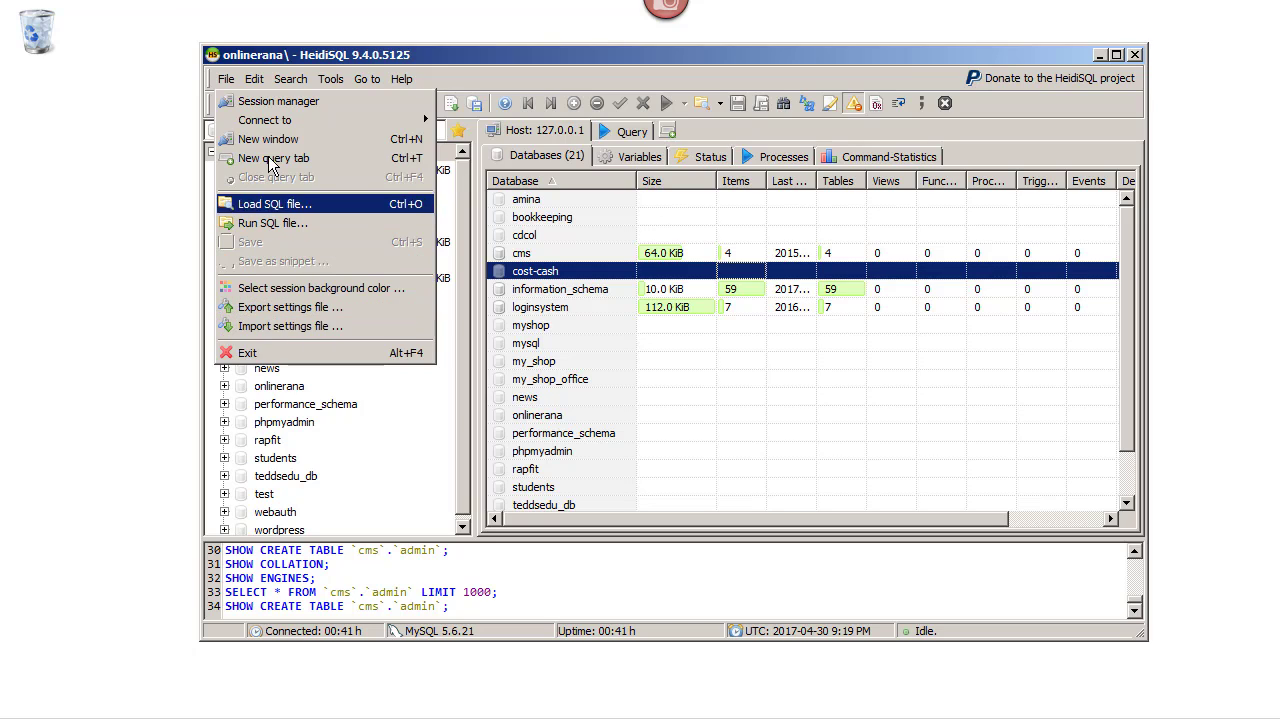
mouse_move(254, 80)
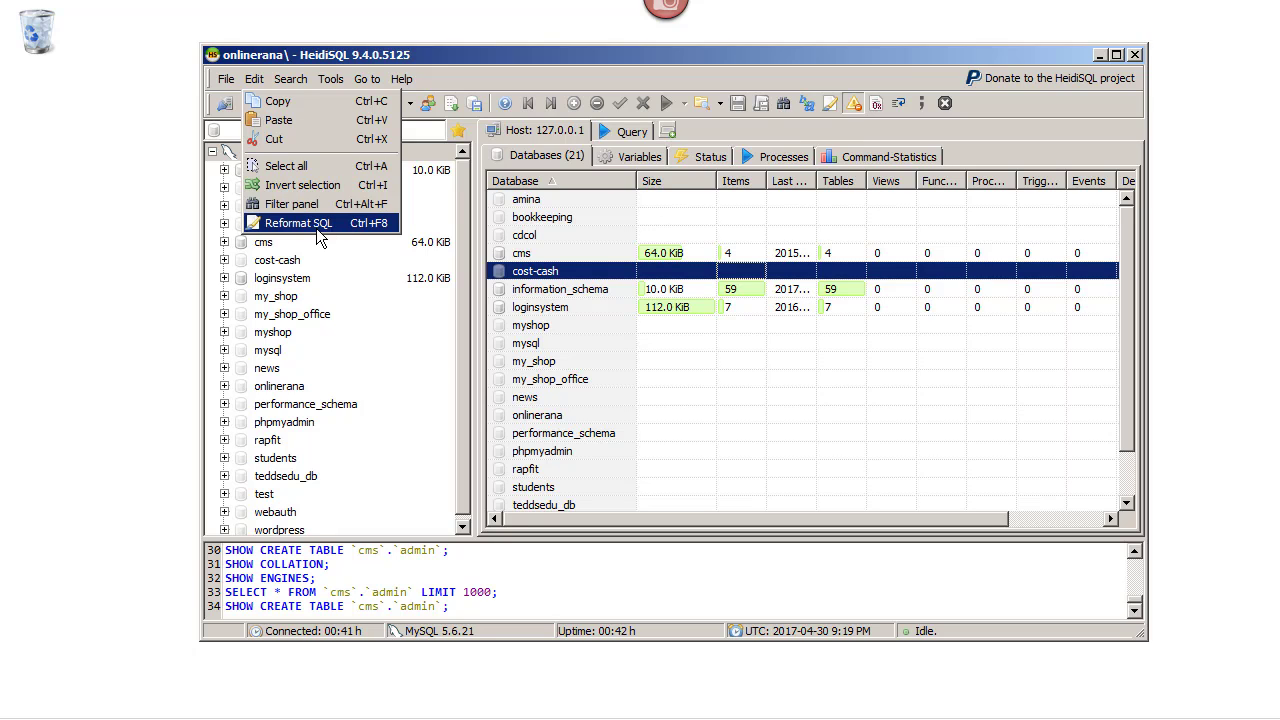
mouse_move(297, 78)
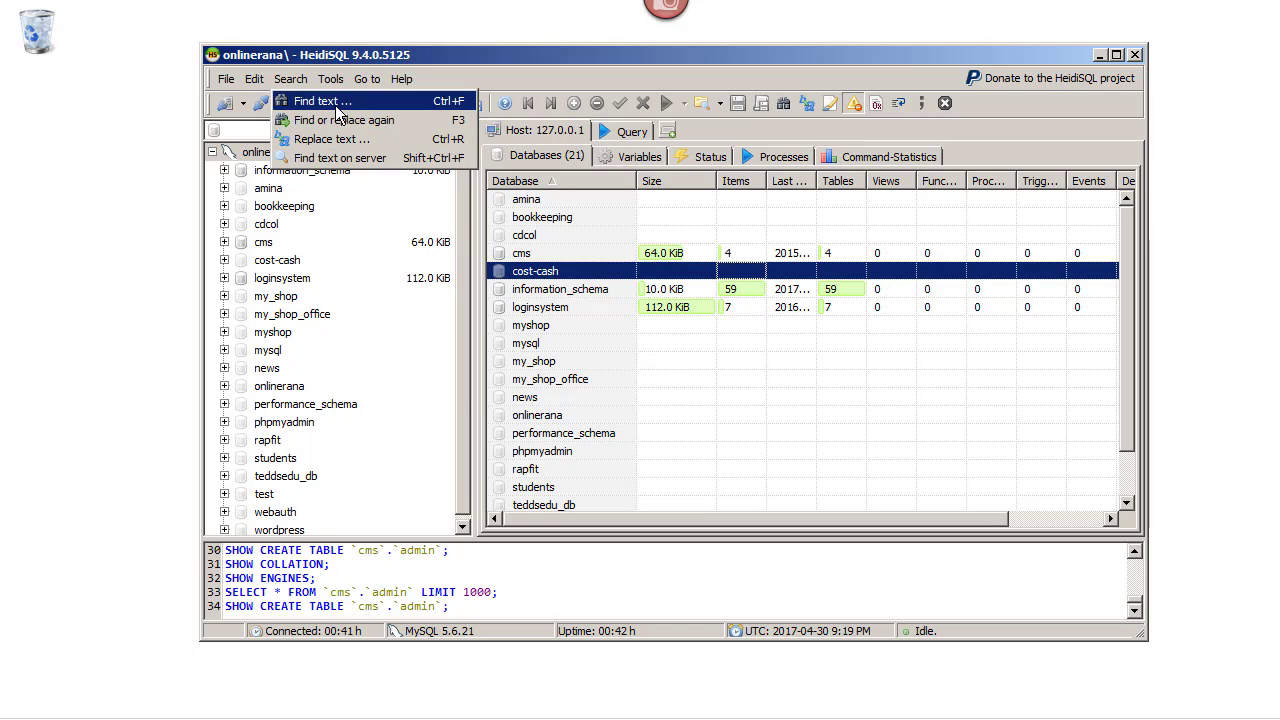
mouse_move(337, 85)
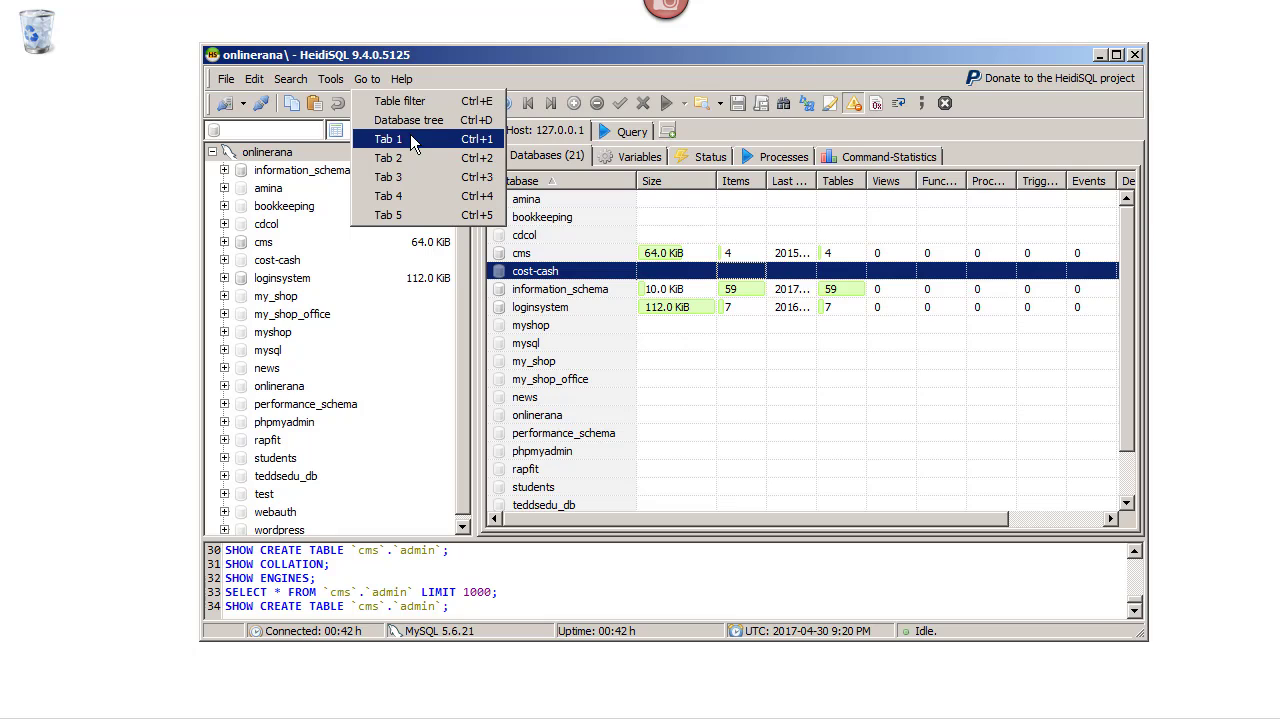
mouse_move(416, 79)
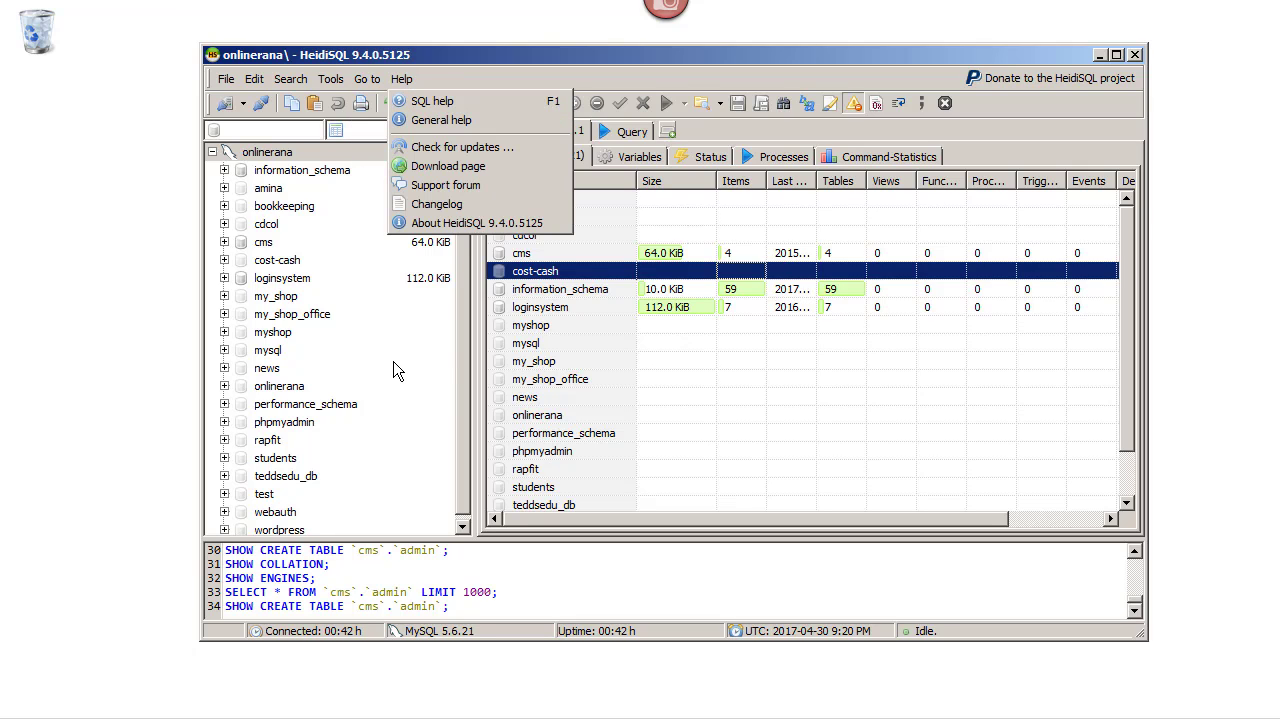
click(475, 60)
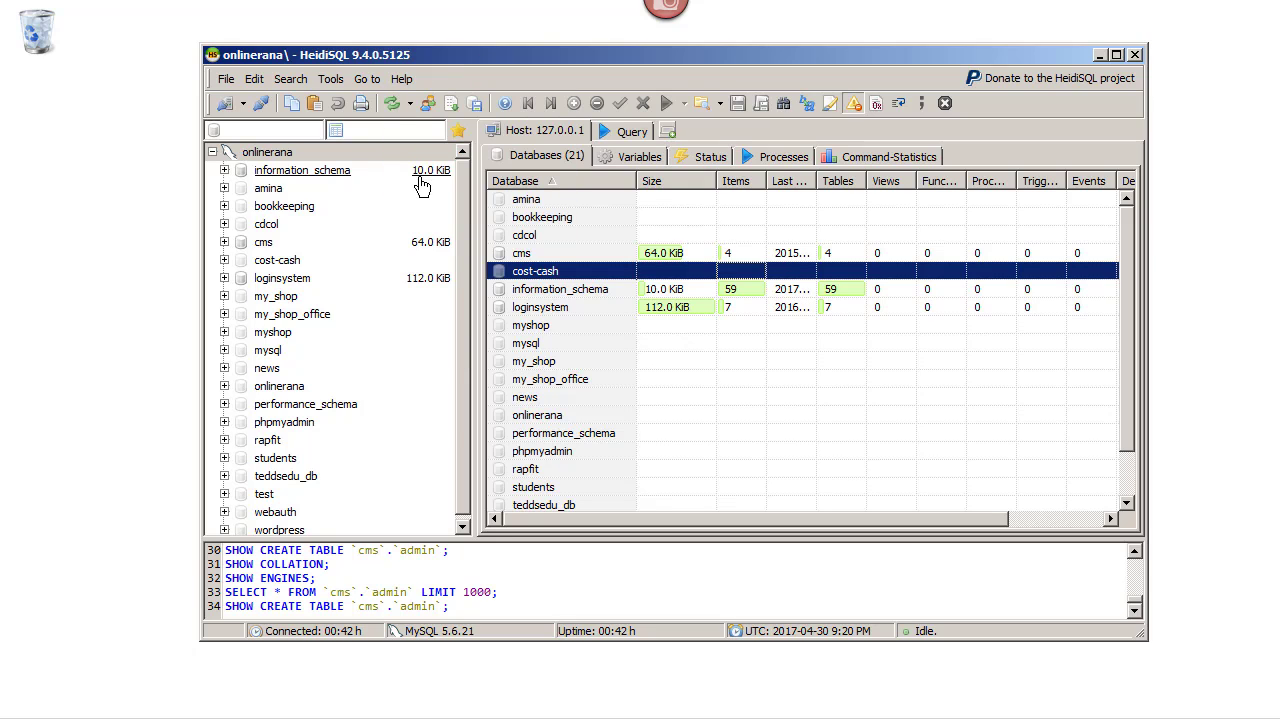
Create a database named test_demo on the onlinerana server
click(464, 228)
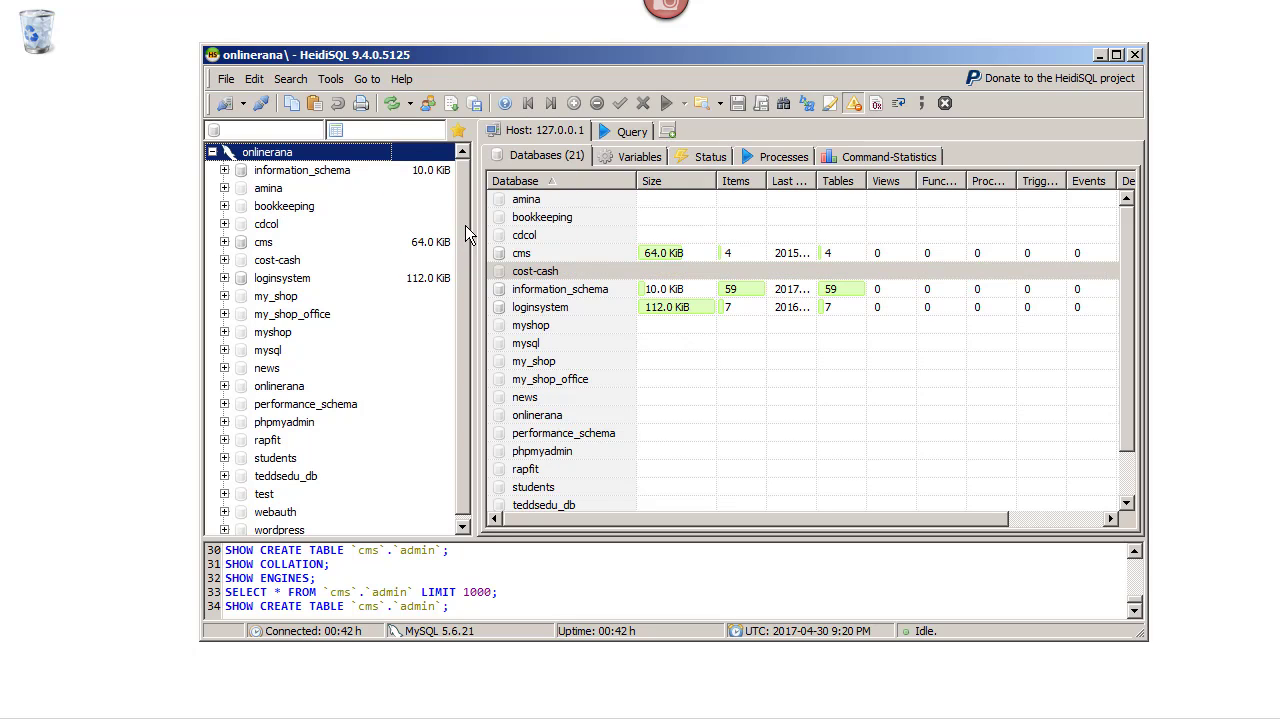
right_click(263, 154)
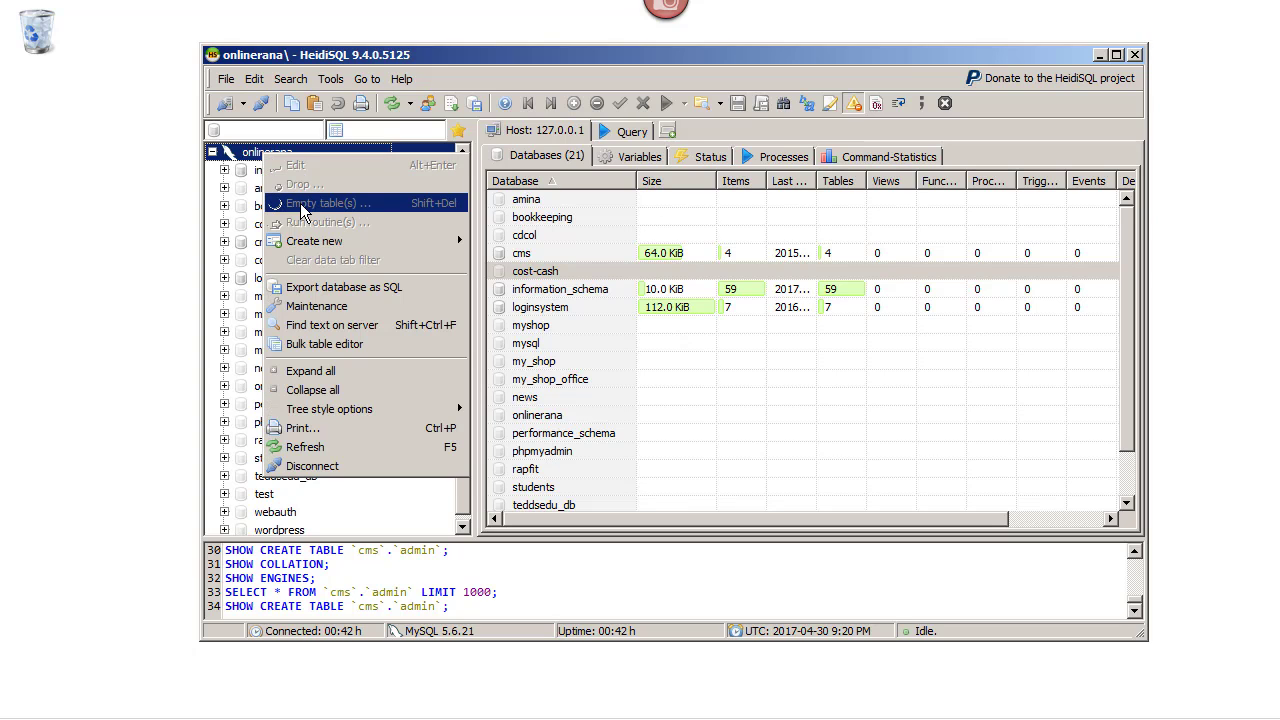
mouse_move(316, 244)
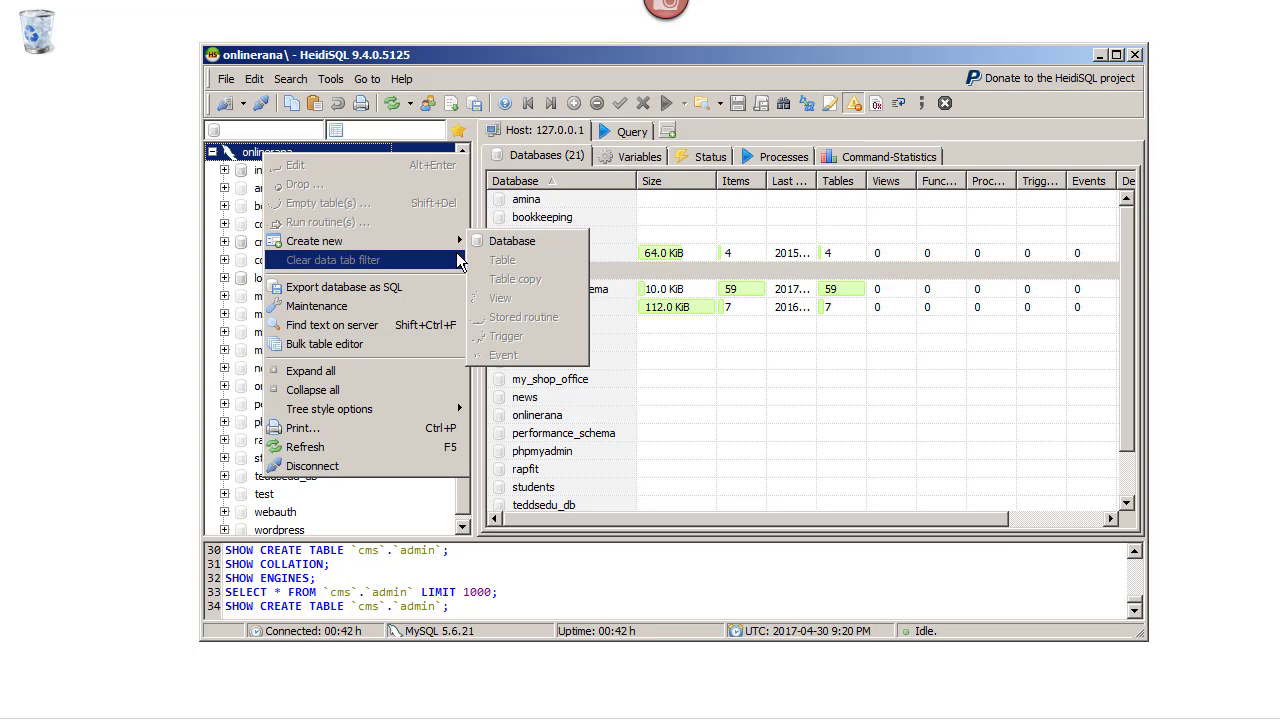
click(511, 241)
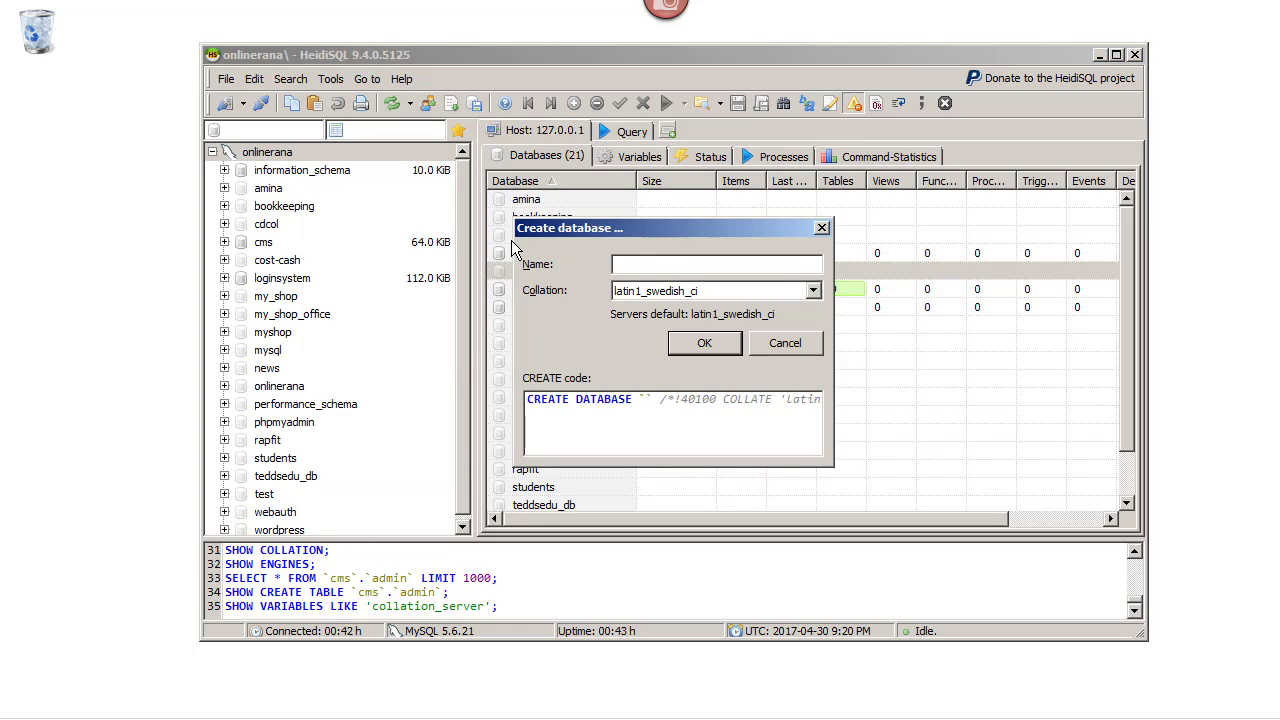
text(test)
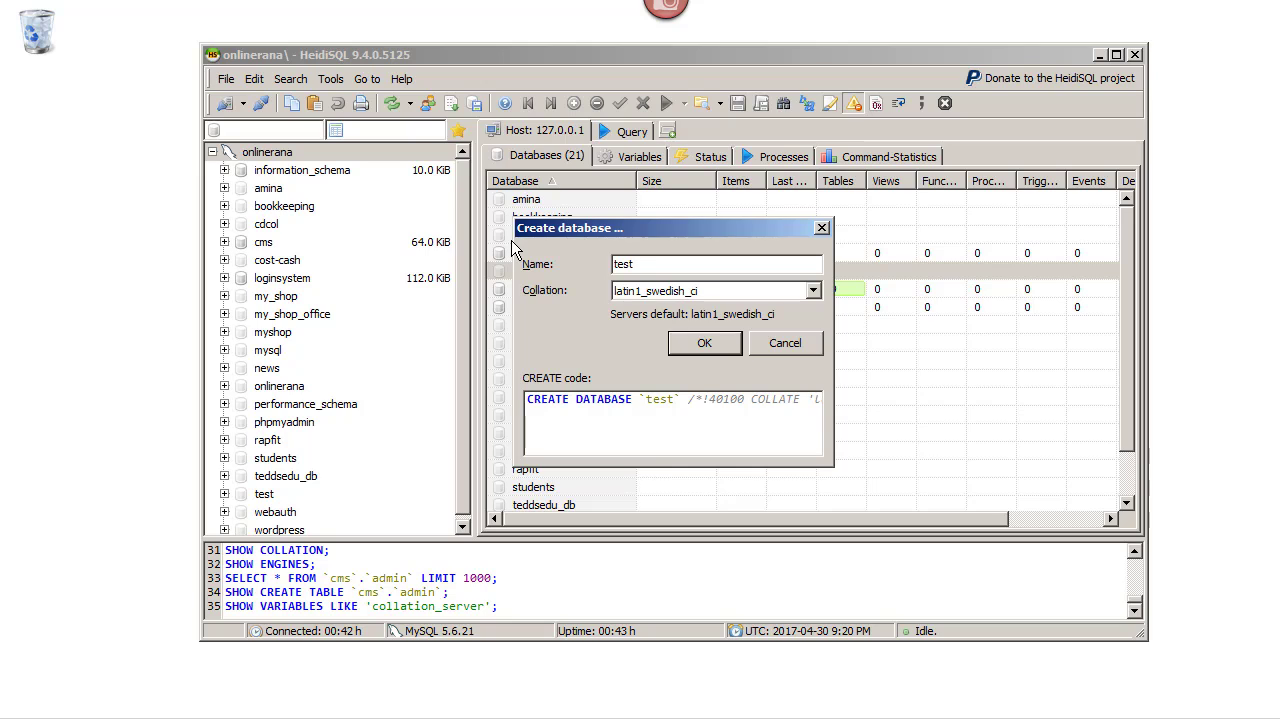
text(_demo)
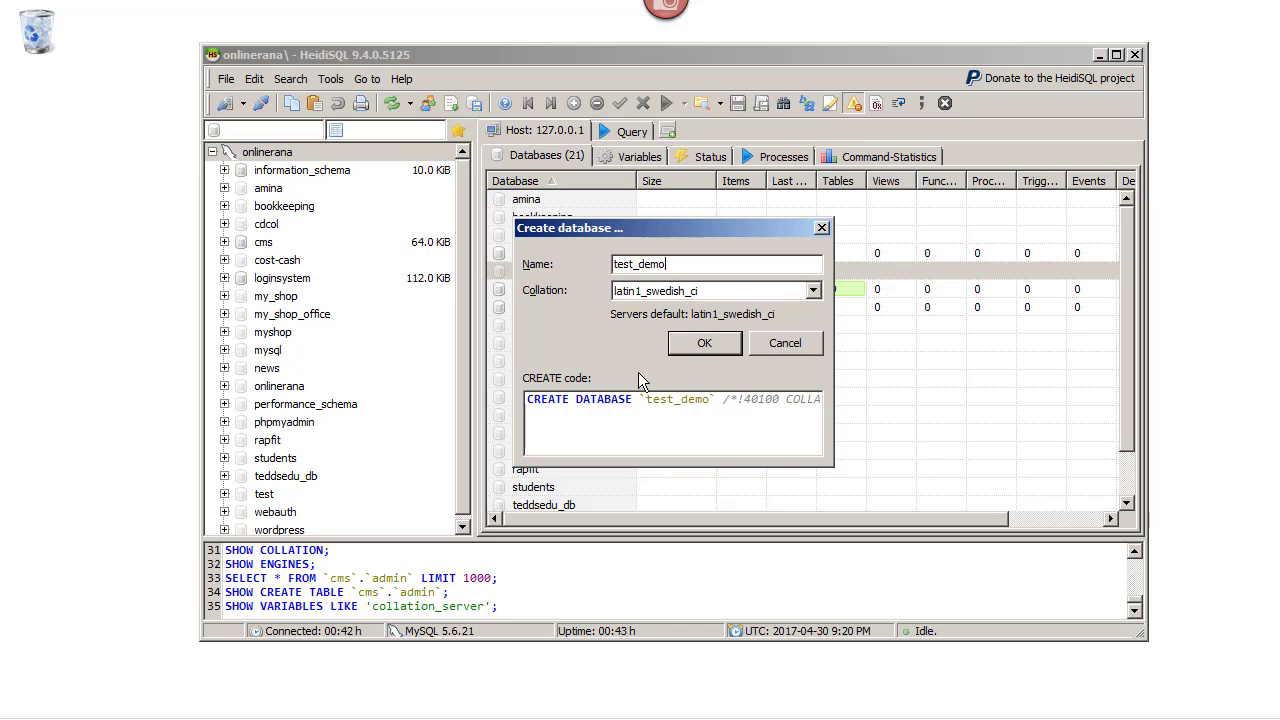
click(700, 345)
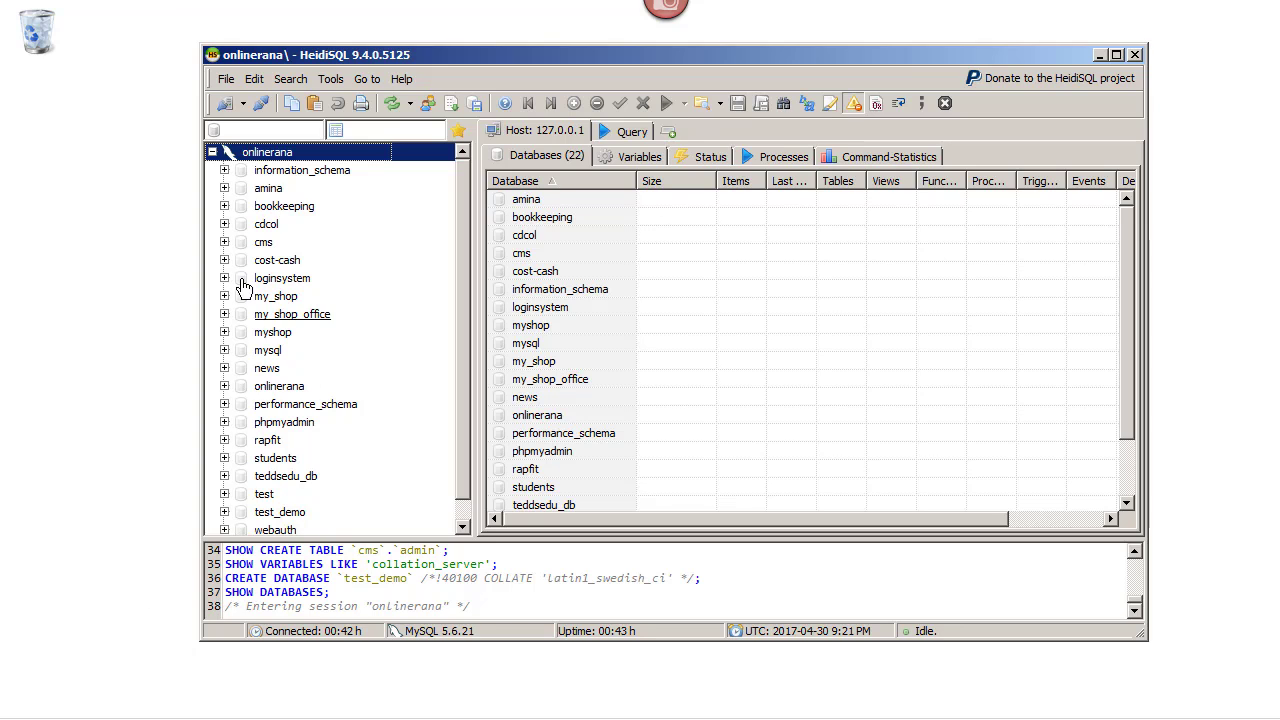
Select test_demo, view its empty table list, and bring up its Create new submenu
drag(463, 251, 467, 292)
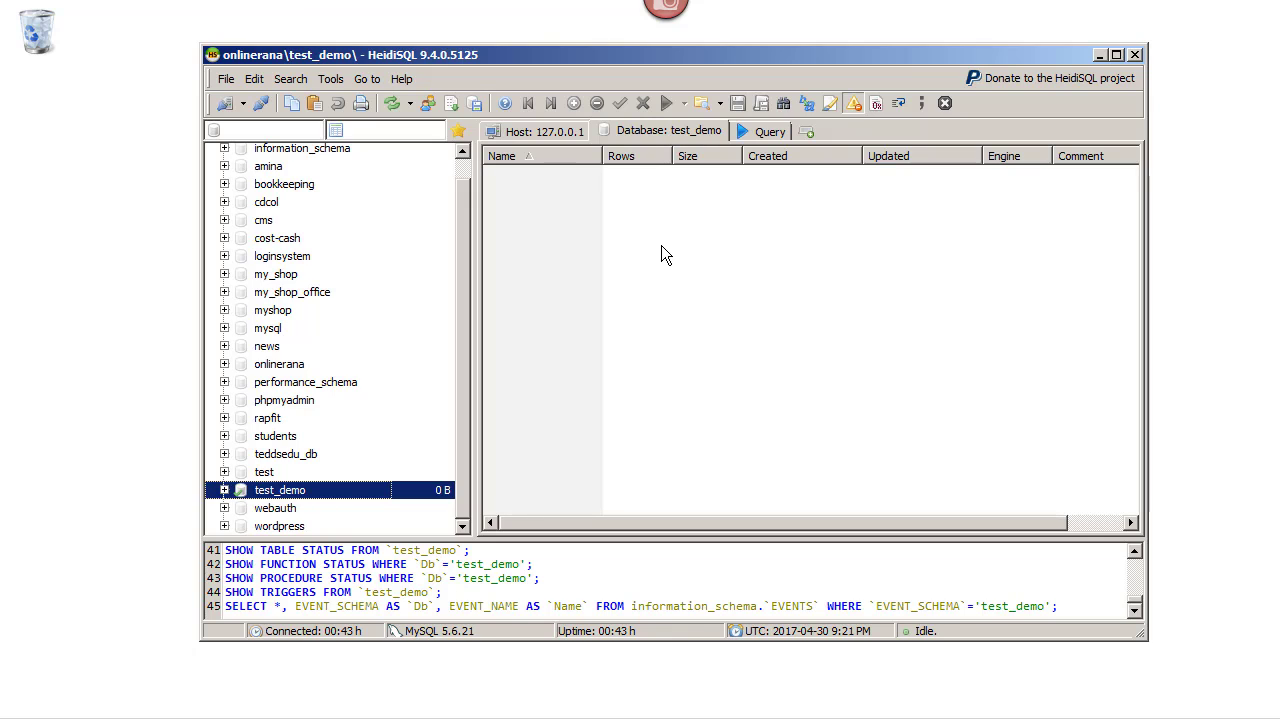
click(690, 132)
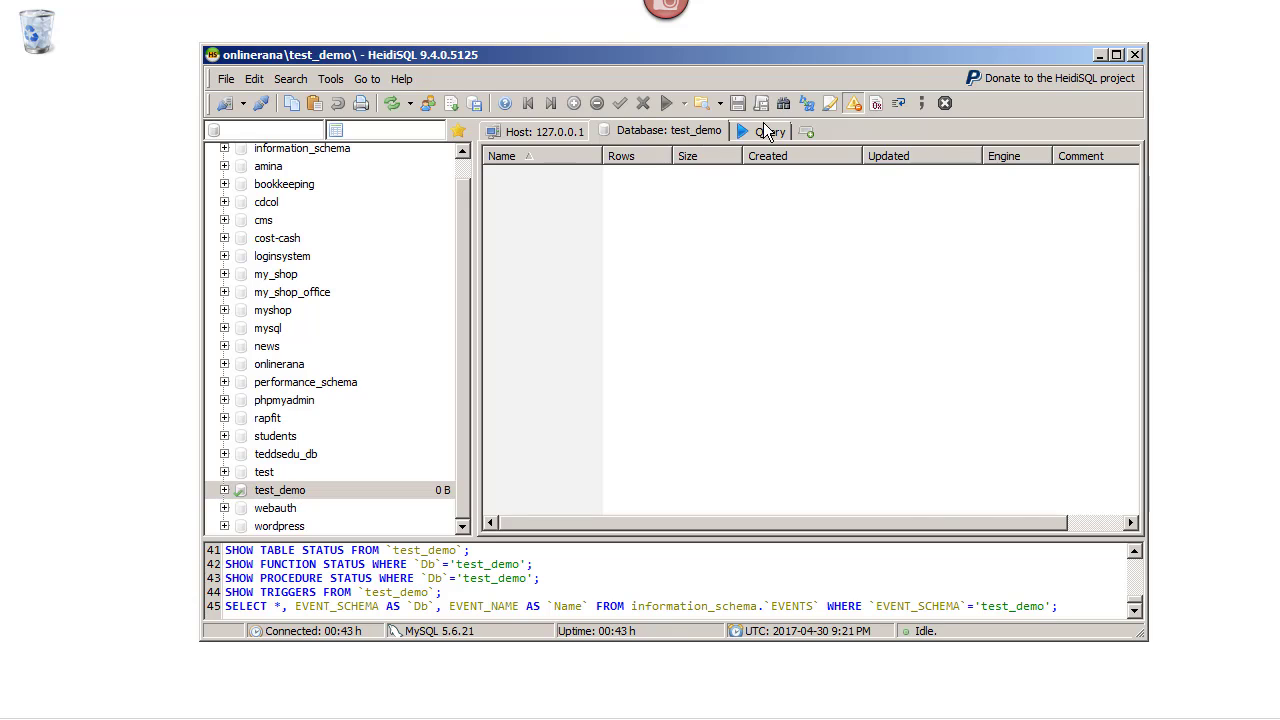
click(765, 130)
click(663, 134)
right_click(280, 491)
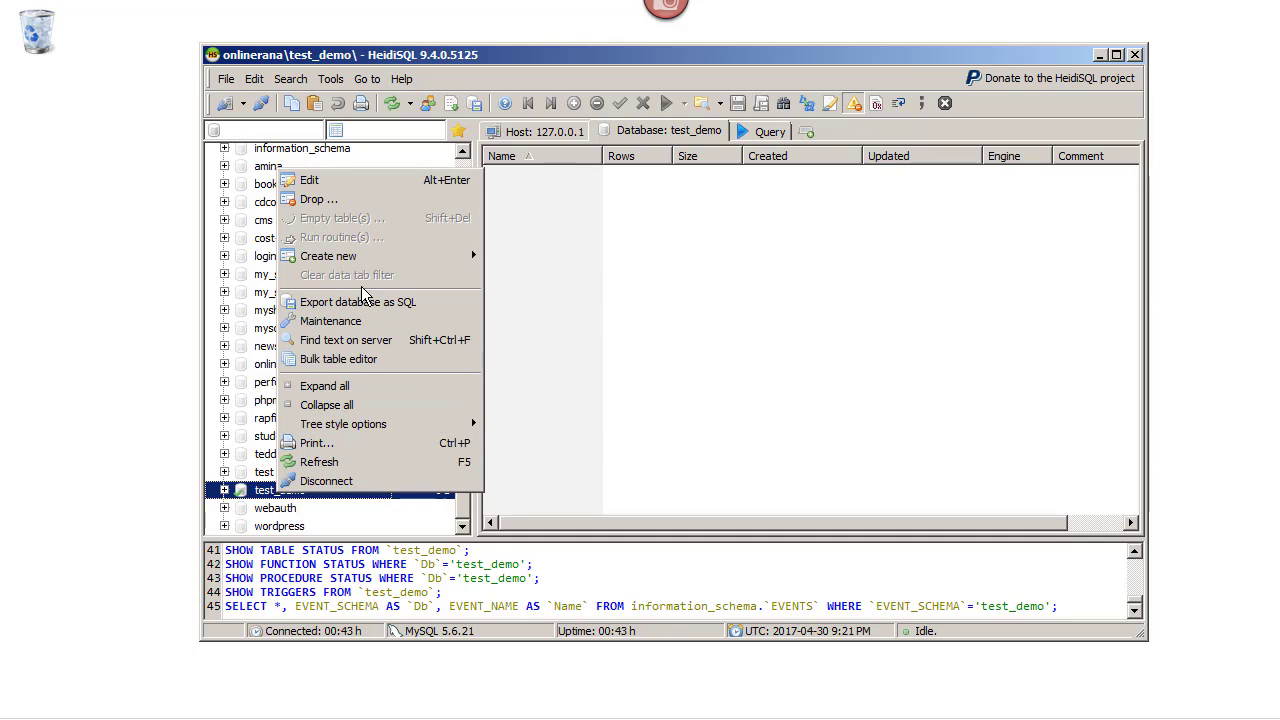
mouse_move(376, 257)
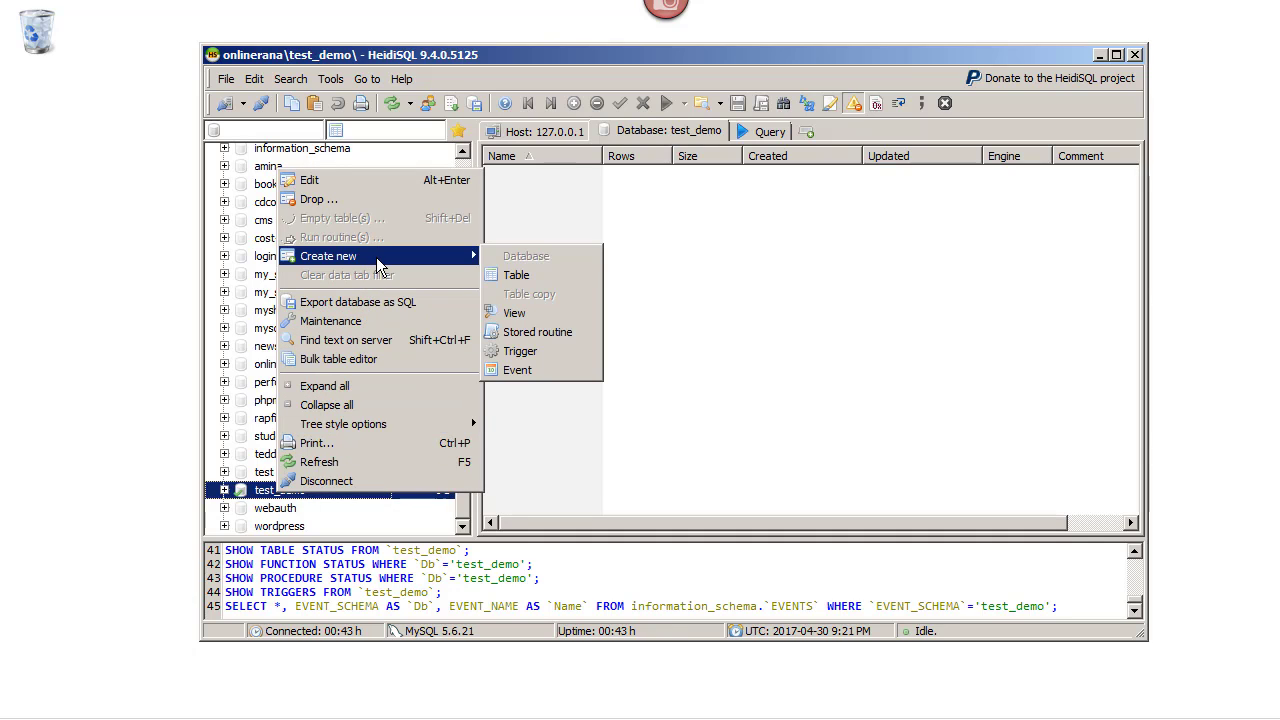
Start a new table named users with the comment 'it is users table'
click(523, 277)
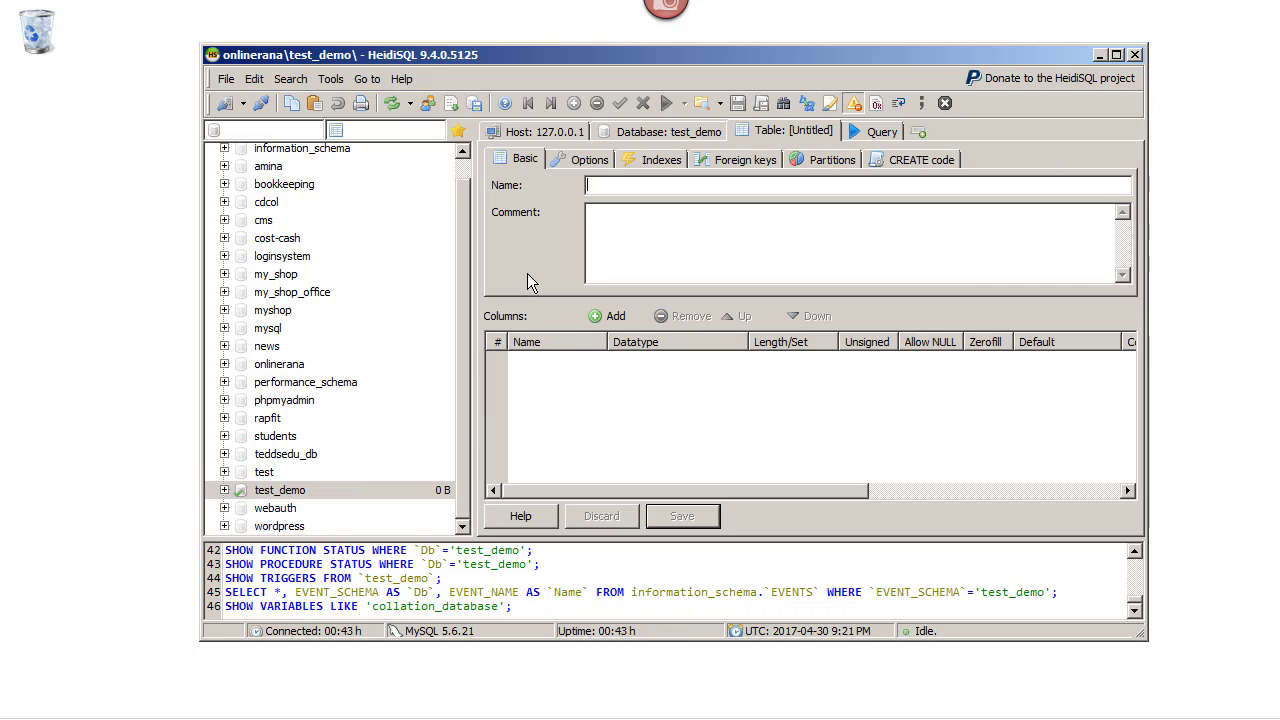
text(users)
text(it)
text( is users d)
key(BackSpace)
text(table)
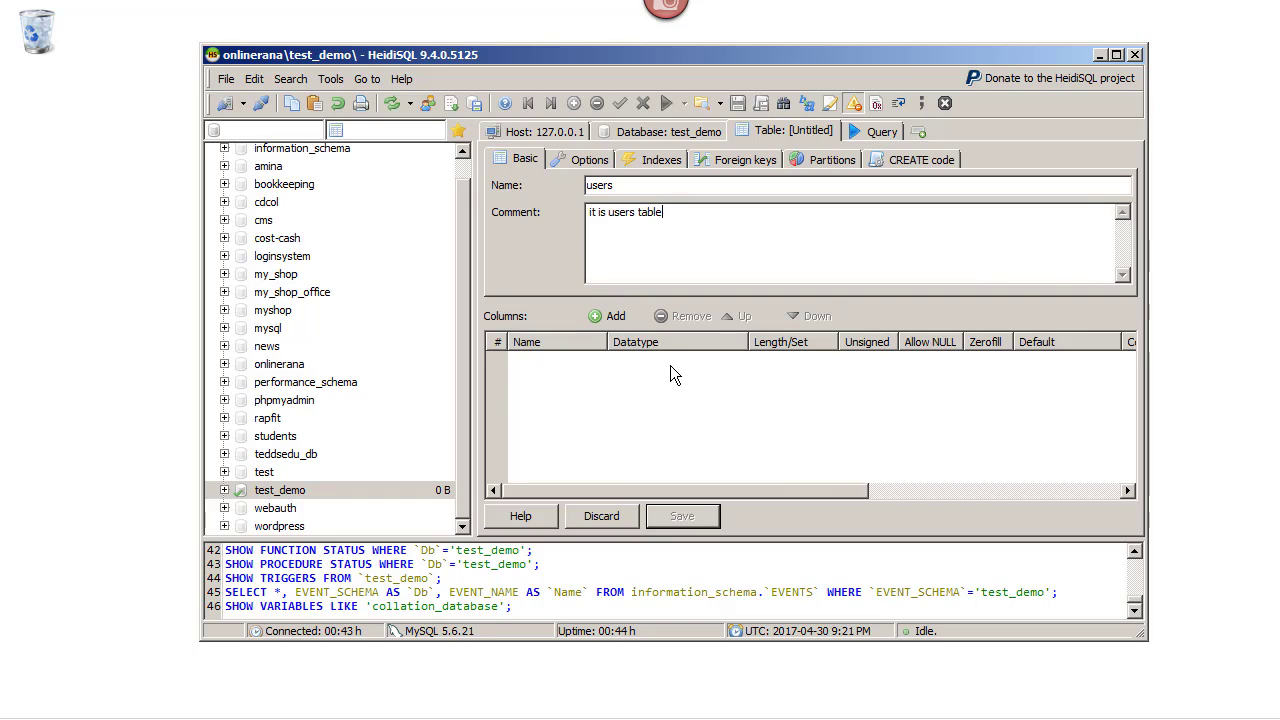
Add a userID column of type INT with length 11
click(600, 318)
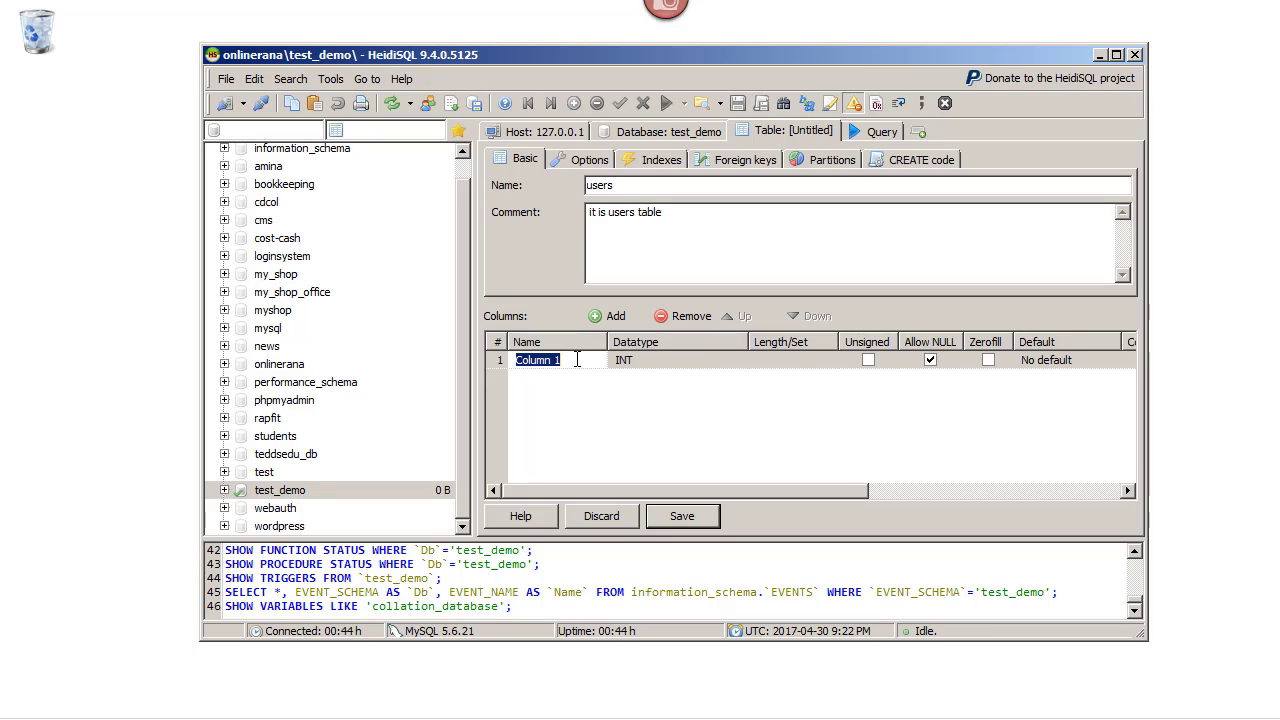
text(userID)
key(Tab)
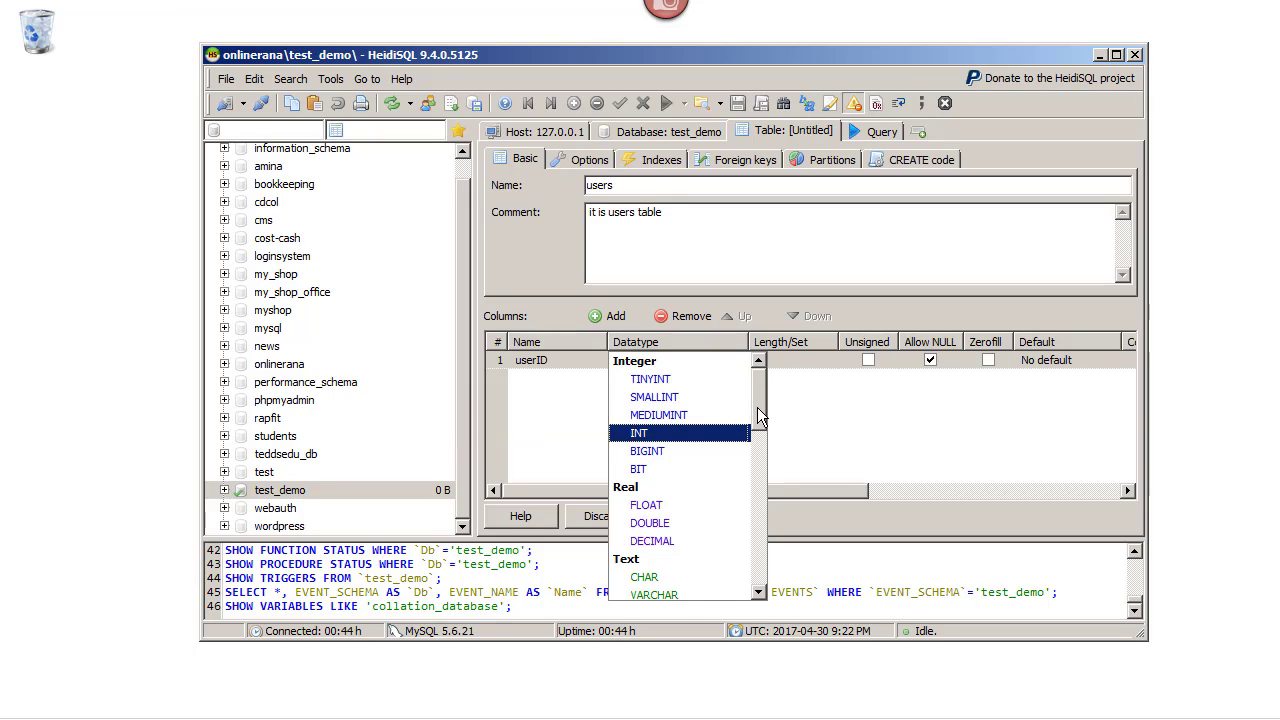
key(Return)
click(810, 360)
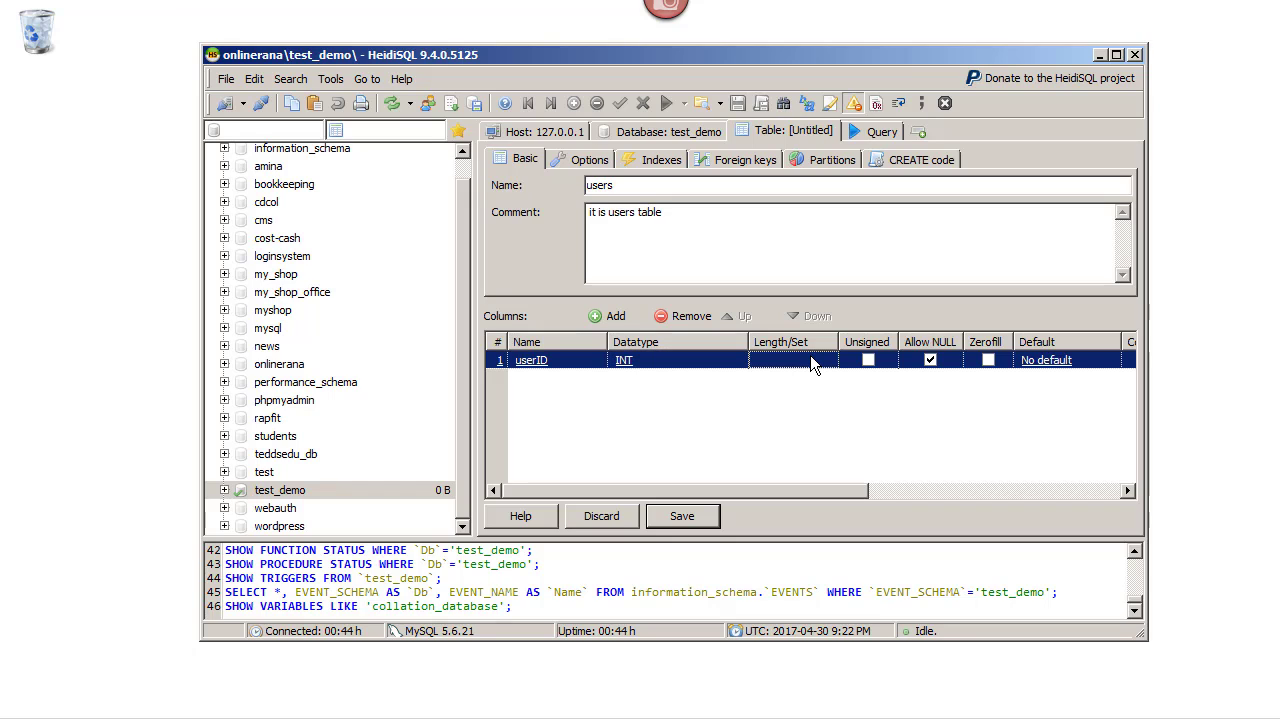
click(775, 362)
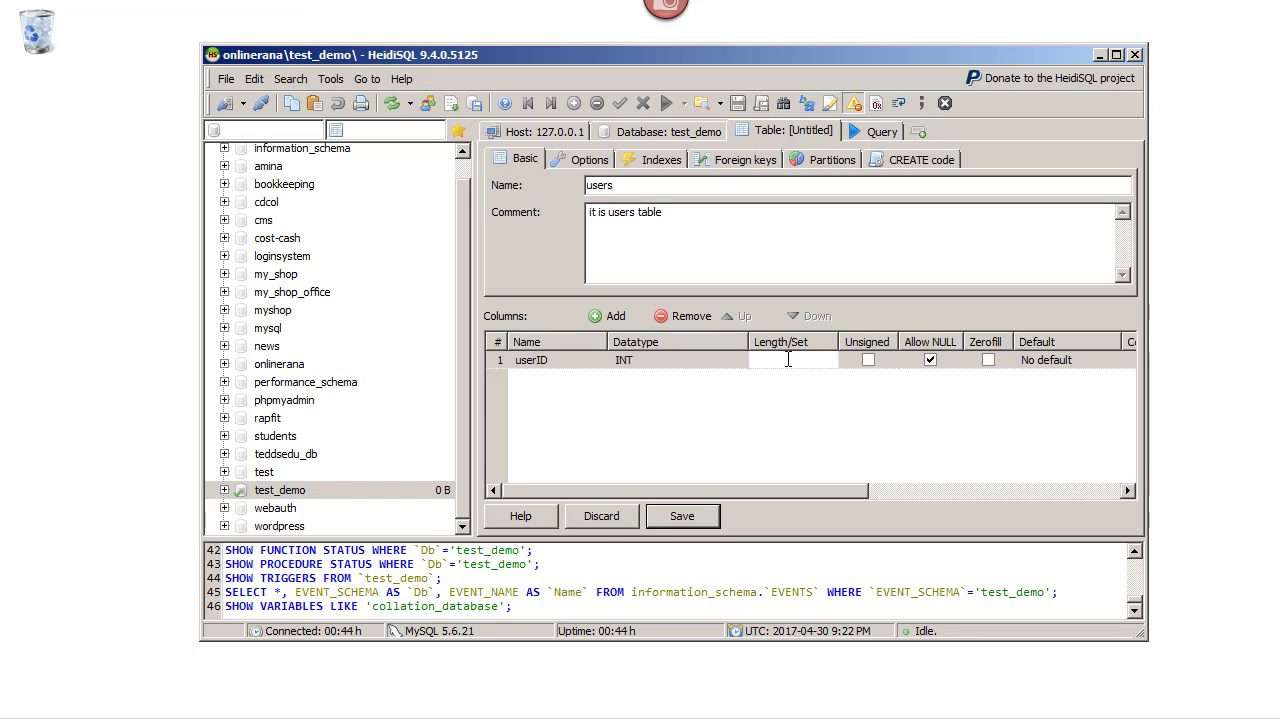
click(760, 396)
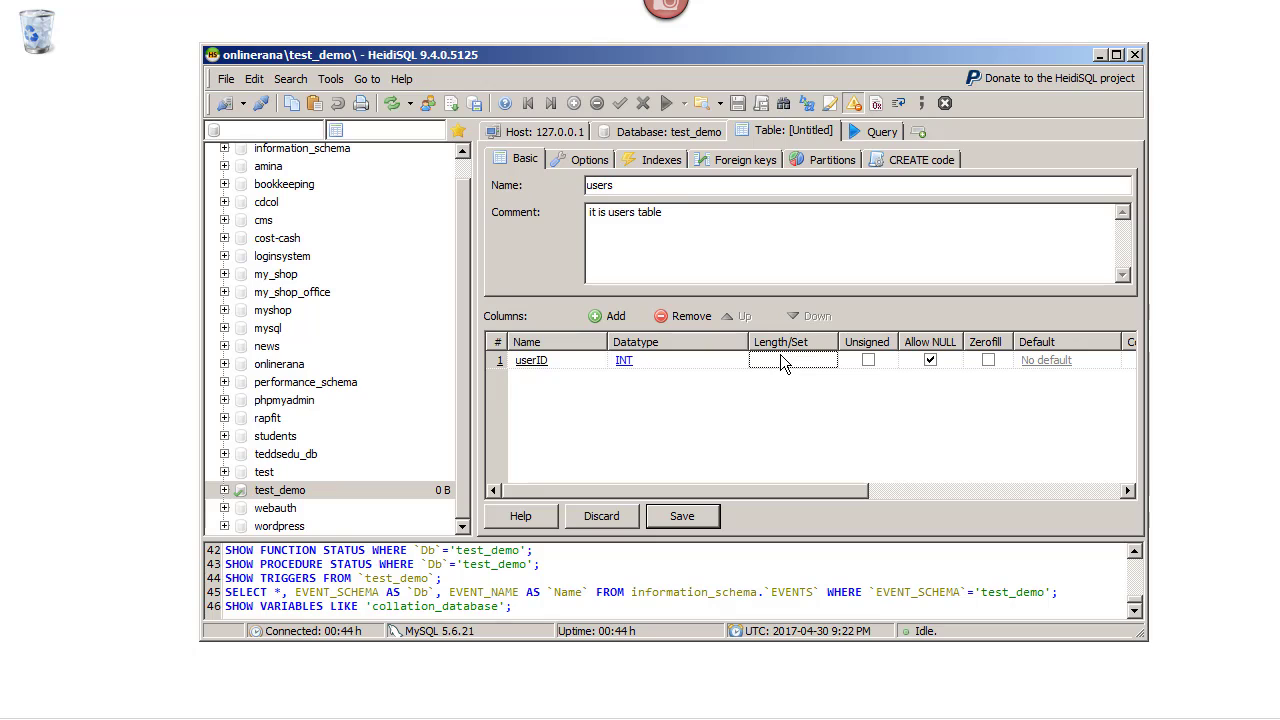
click(781, 357)
click(781, 358)
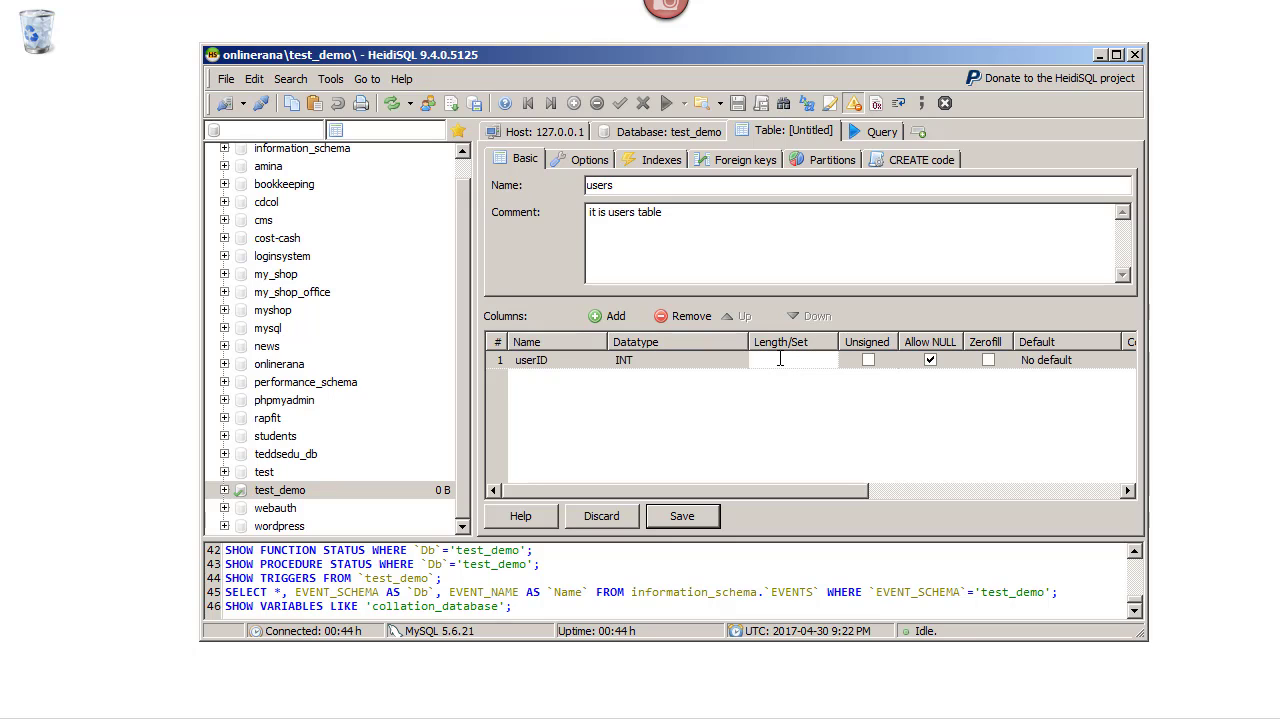
text(11)
Set userID's default to AUTO_INCREMENT and attempt to save the table
click(1039, 358)
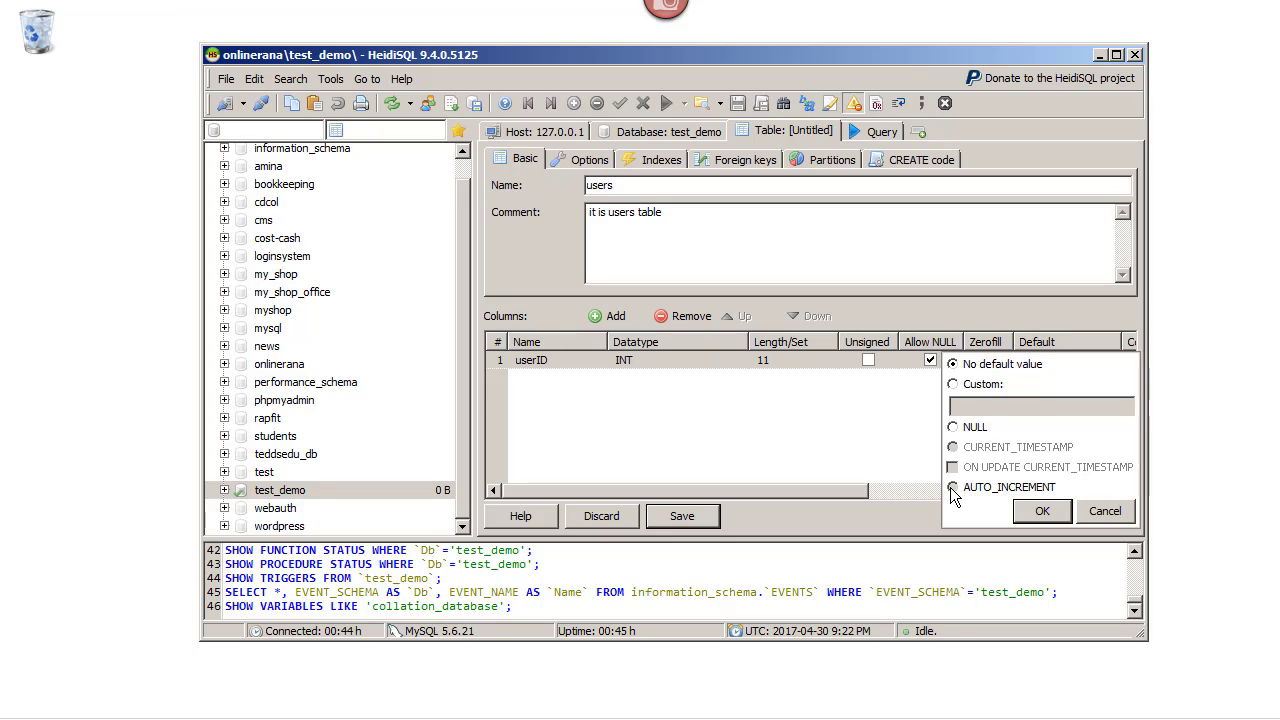
click(953, 487)
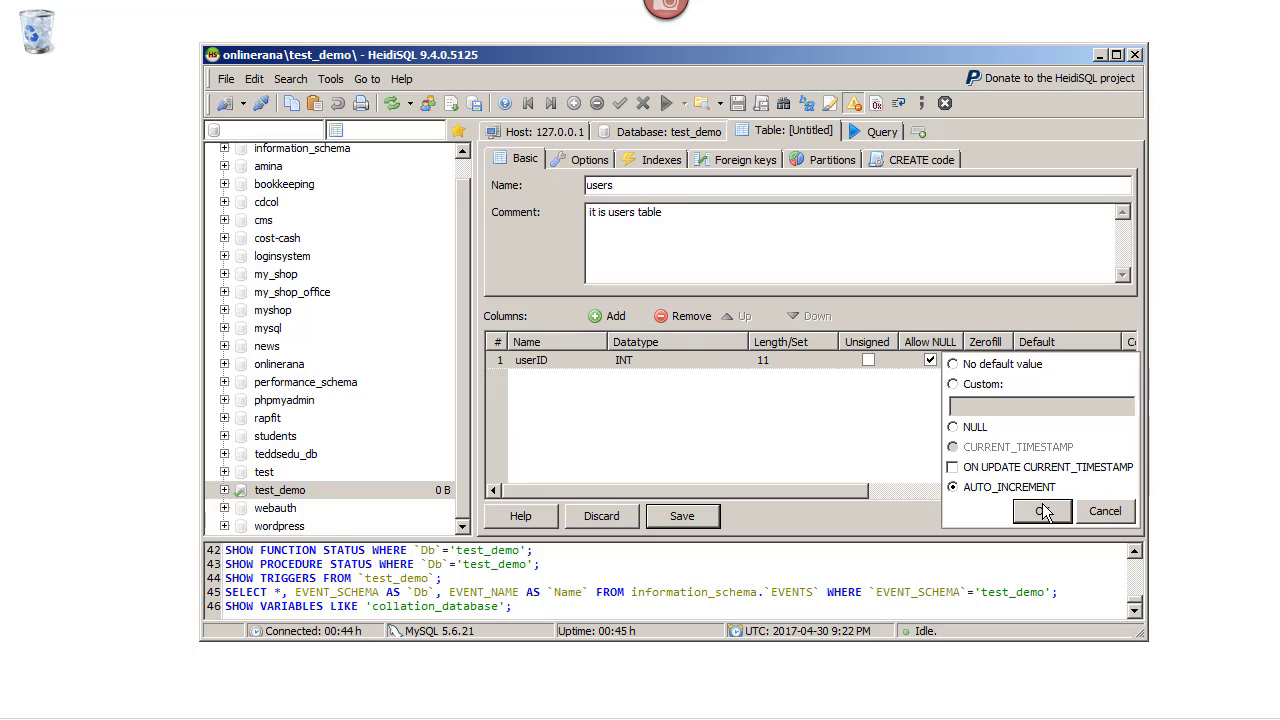
click(1043, 512)
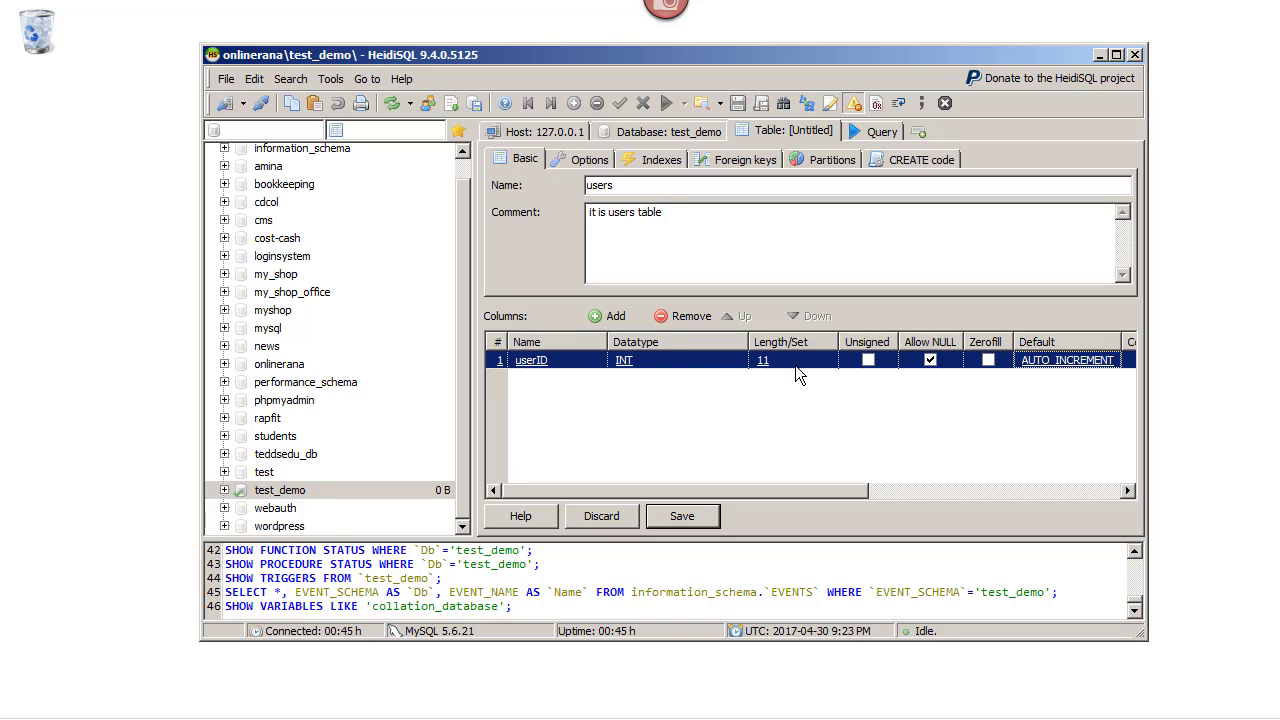
click(700, 522)
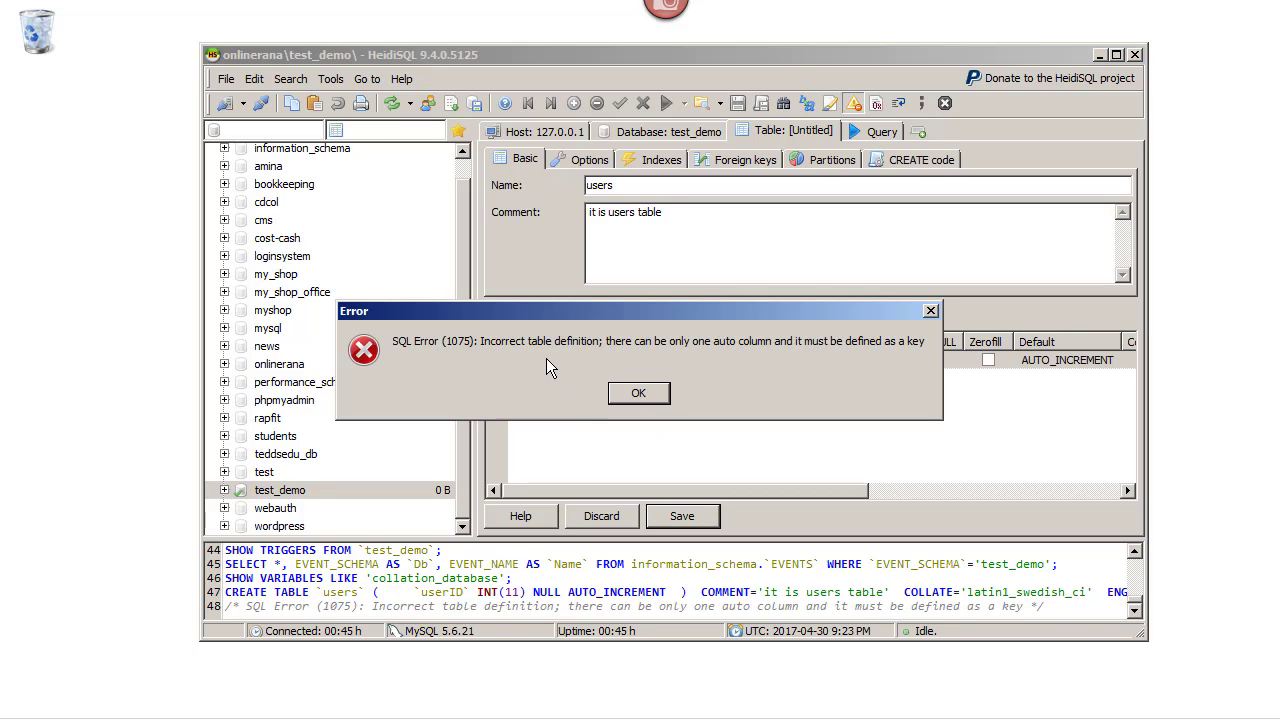
Dismiss SQL Error 1075 and add a PRIMARY index on the userID column
click(655, 399)
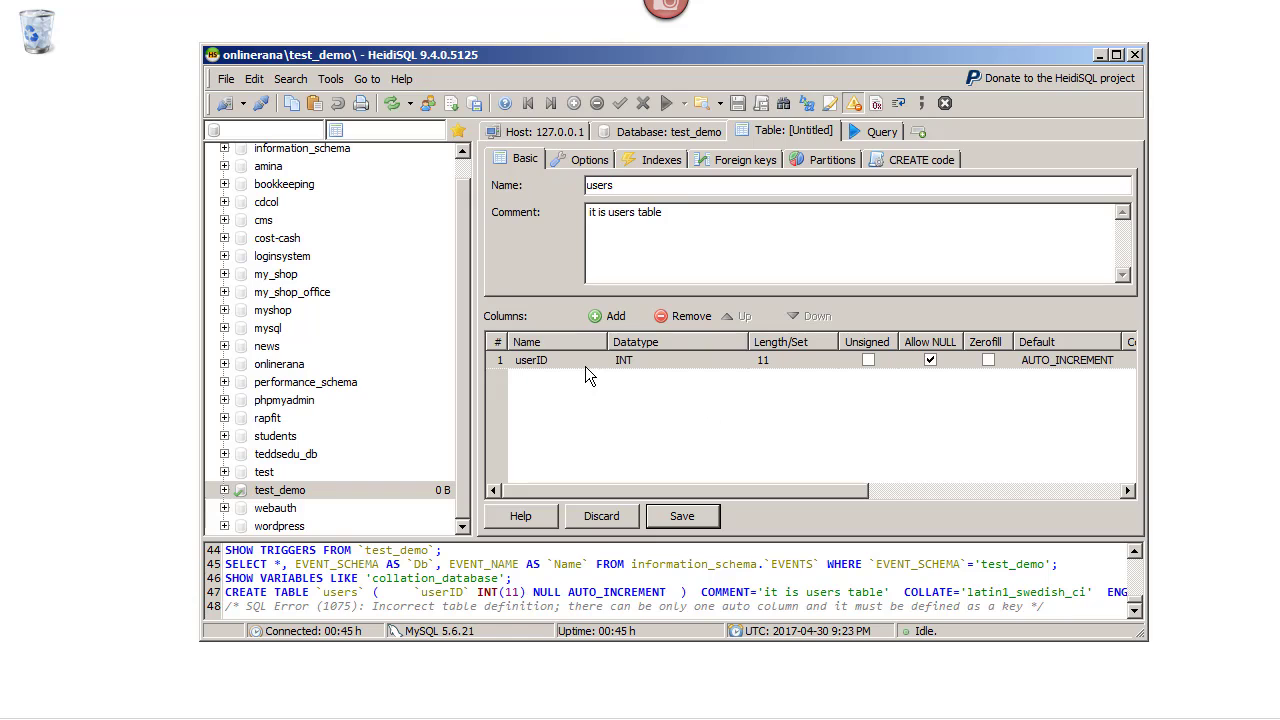
right_click(557, 364)
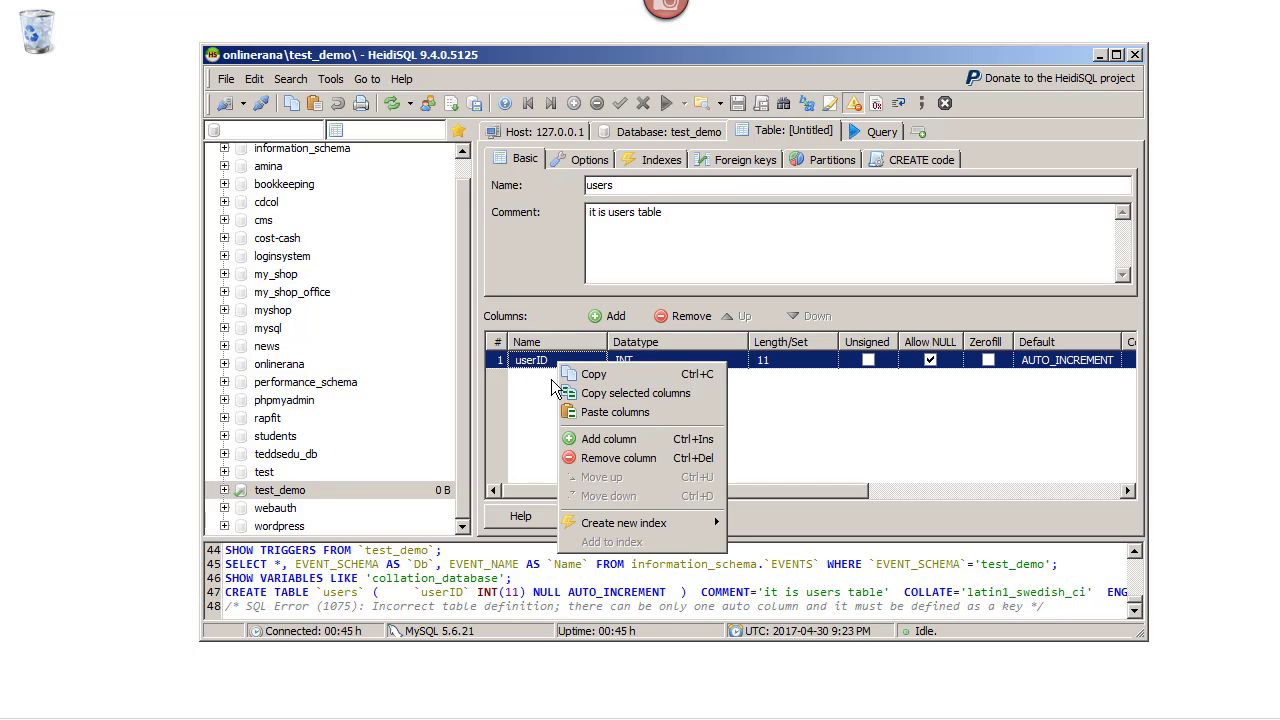
click(551, 379)
click(546, 358)
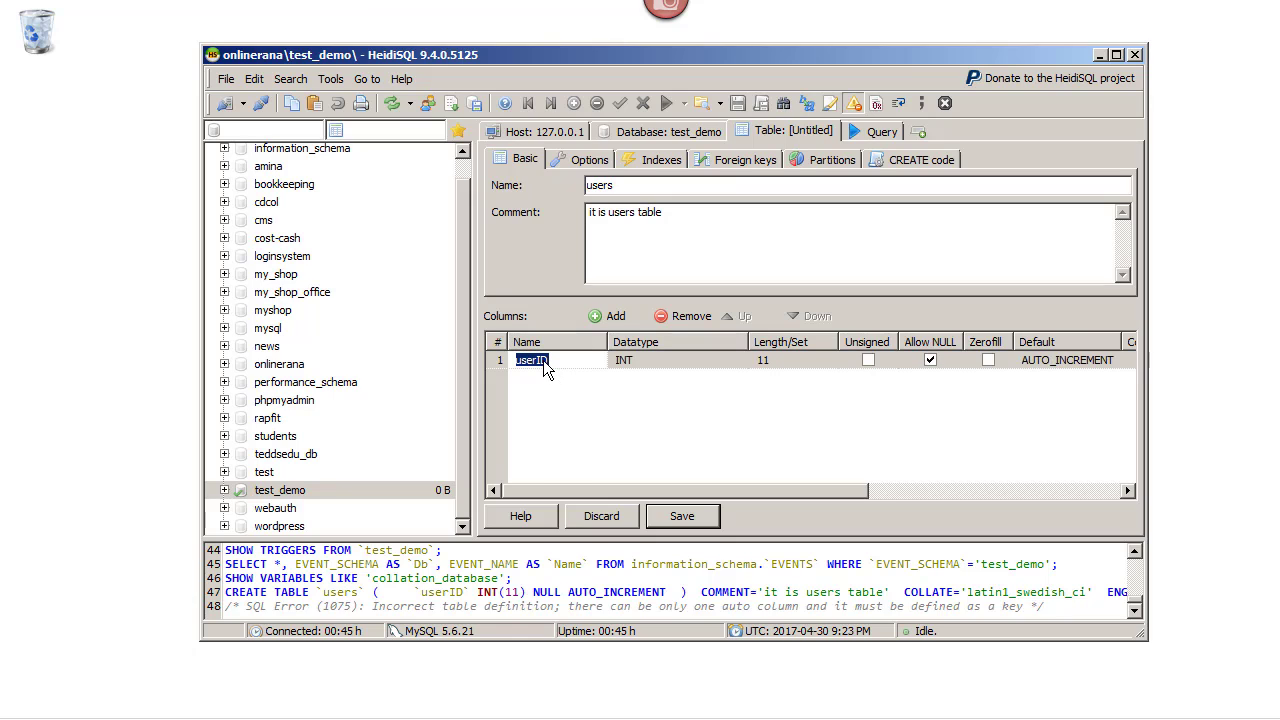
right_click(544, 360)
click(525, 397)
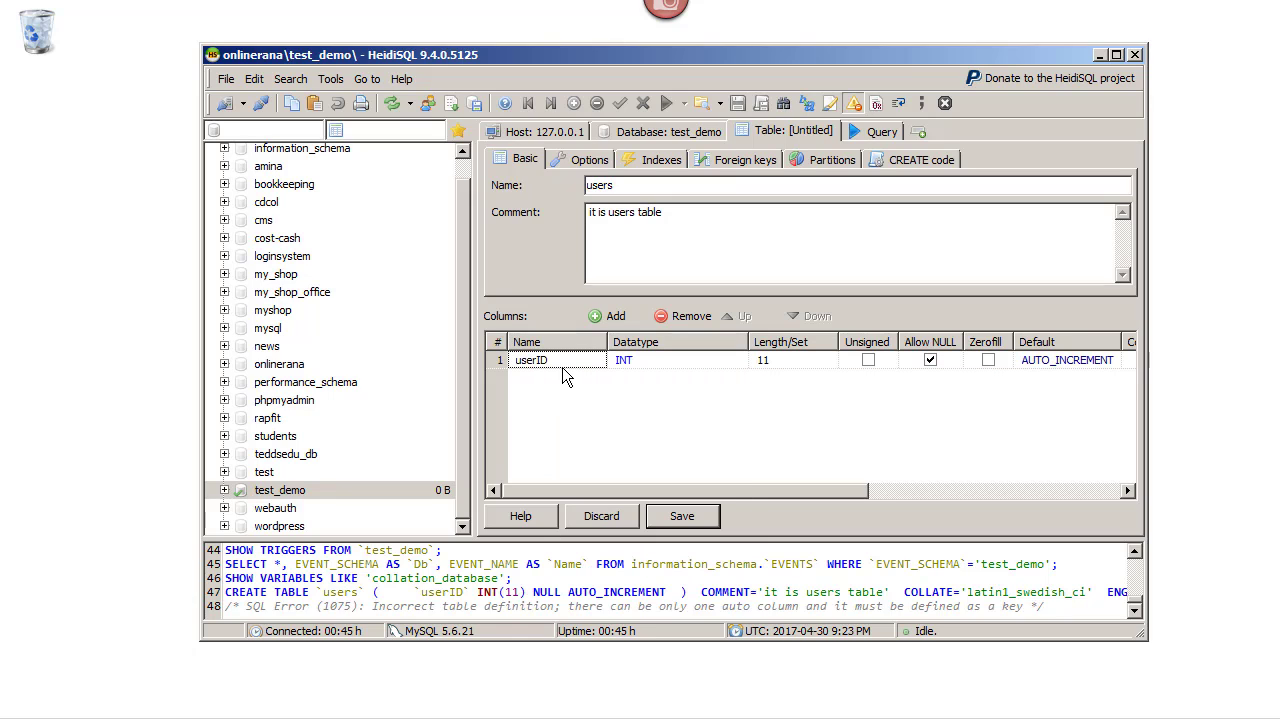
click(496, 360)
right_click(496, 360)
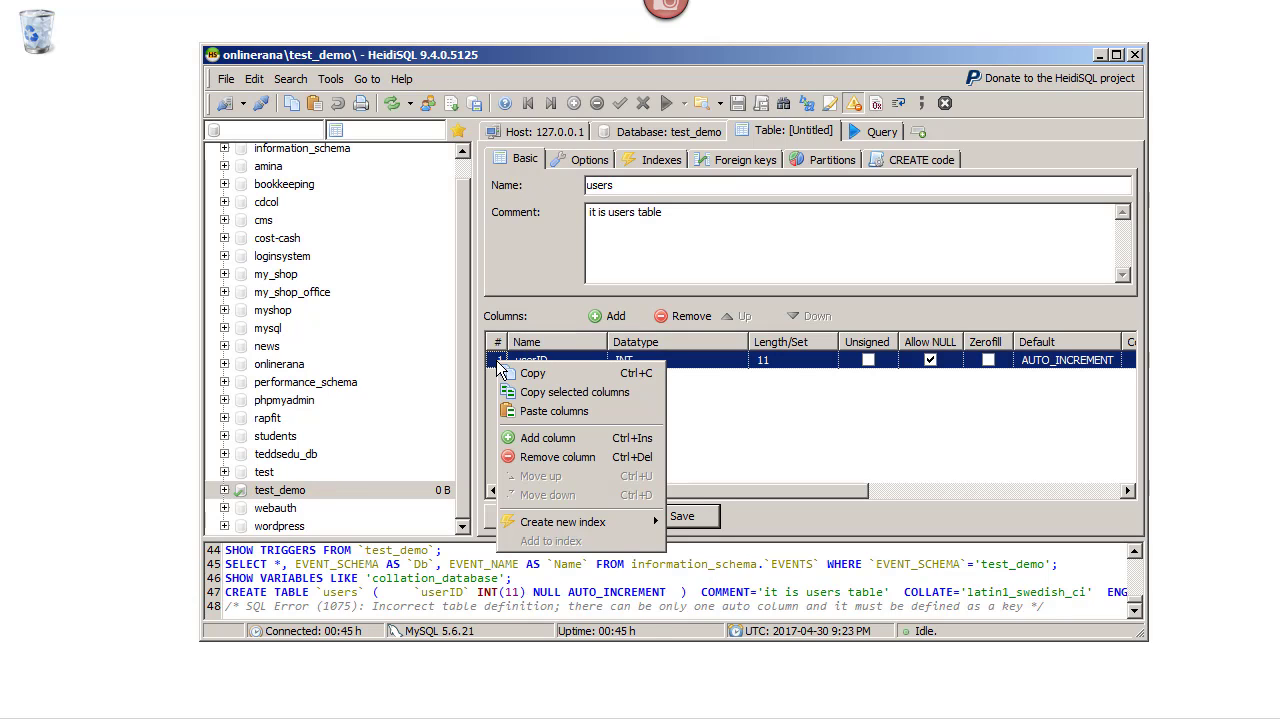
mouse_move(588, 529)
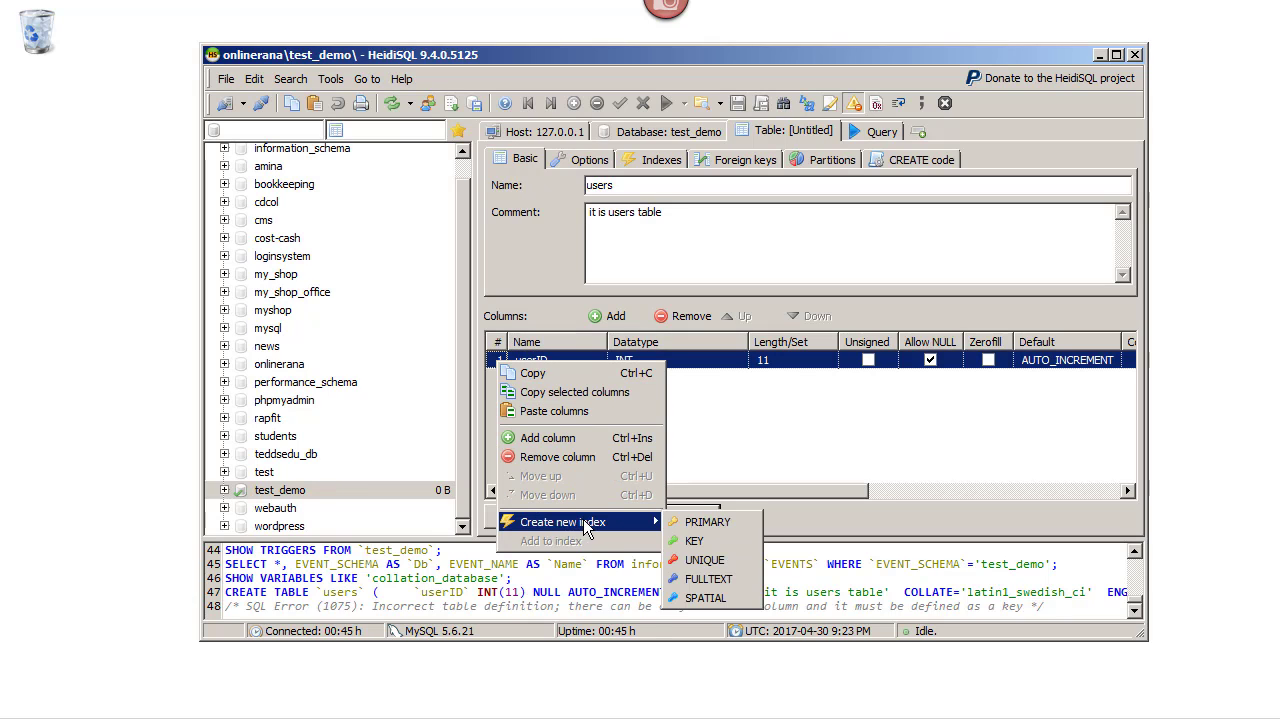
click(707, 524)
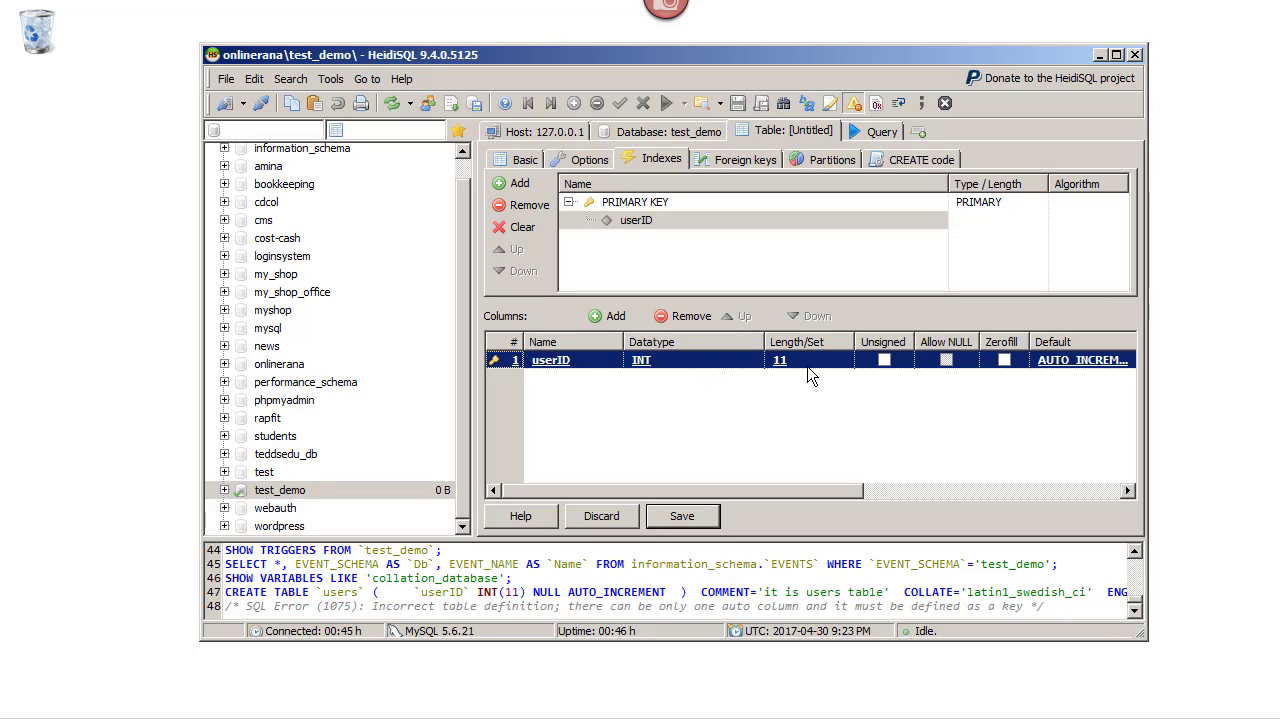
Save the users table, check the CREATE TABLE in the SQL log, and glance at its empty data
click(702, 519)
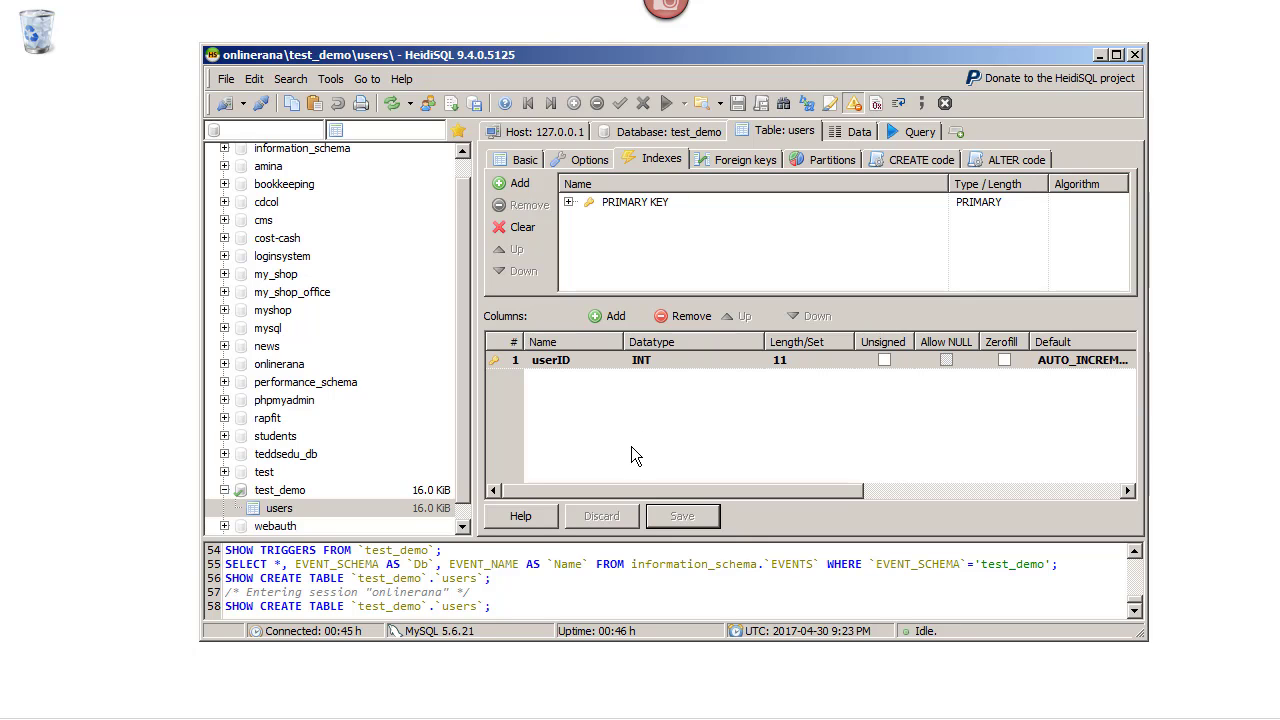
click(1134, 553)
click(1134, 553)
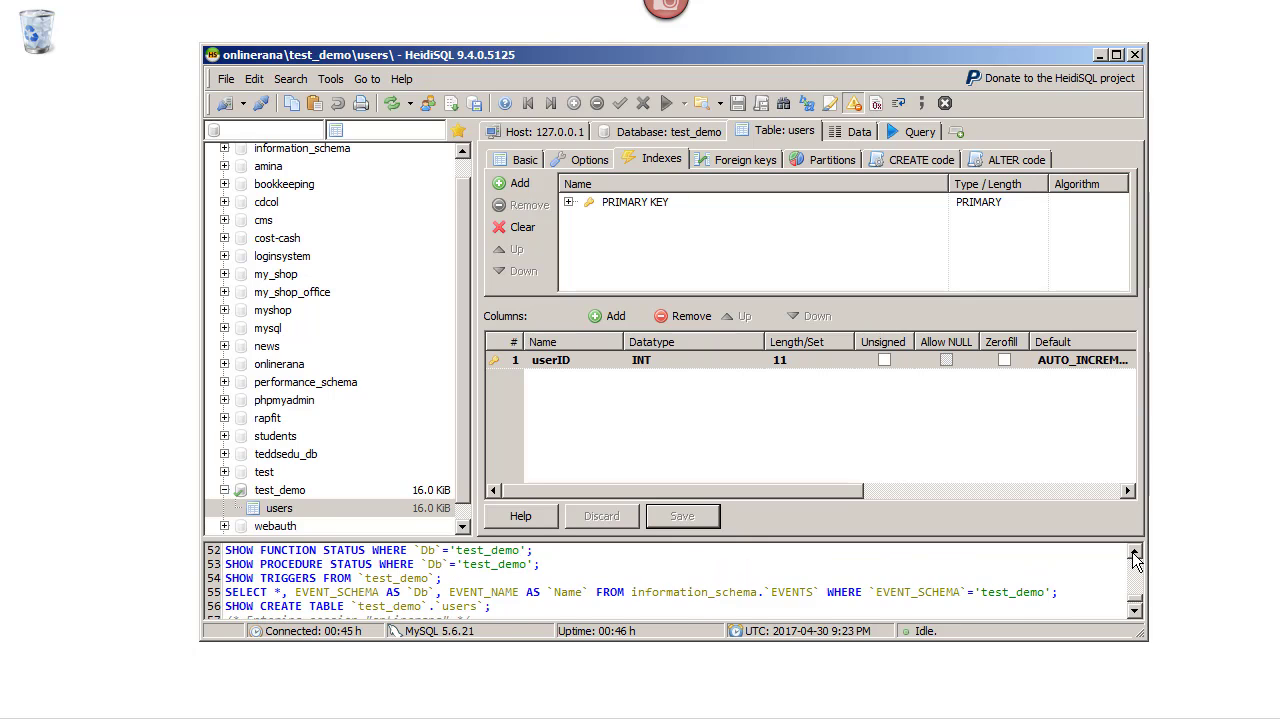
click(1134, 553)
click(1134, 553)
click(1134, 553)
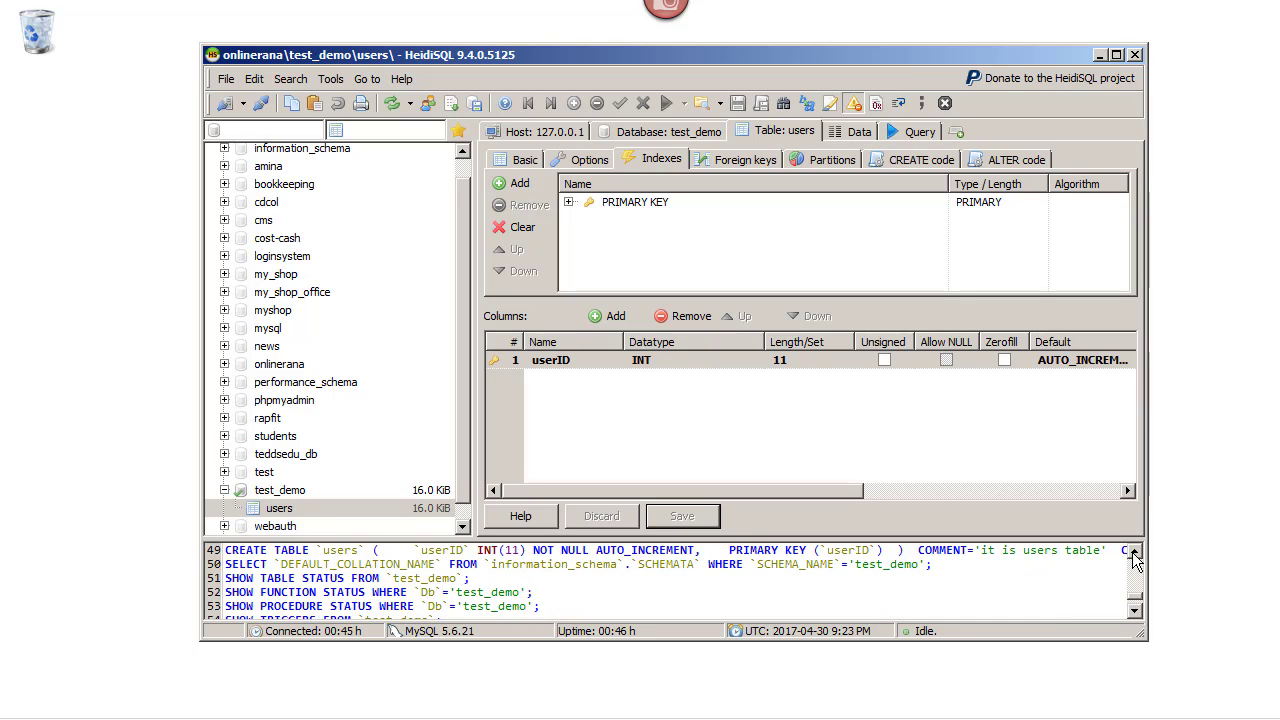
click(1134, 611)
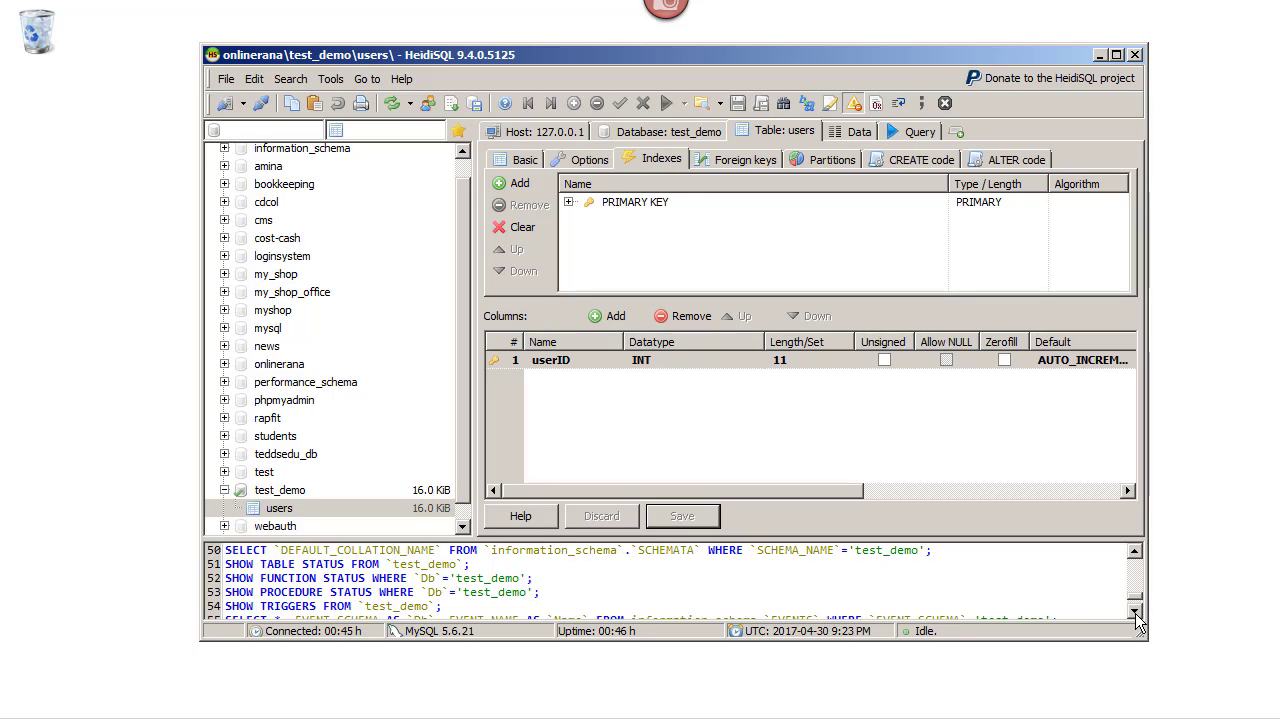
click(1134, 611)
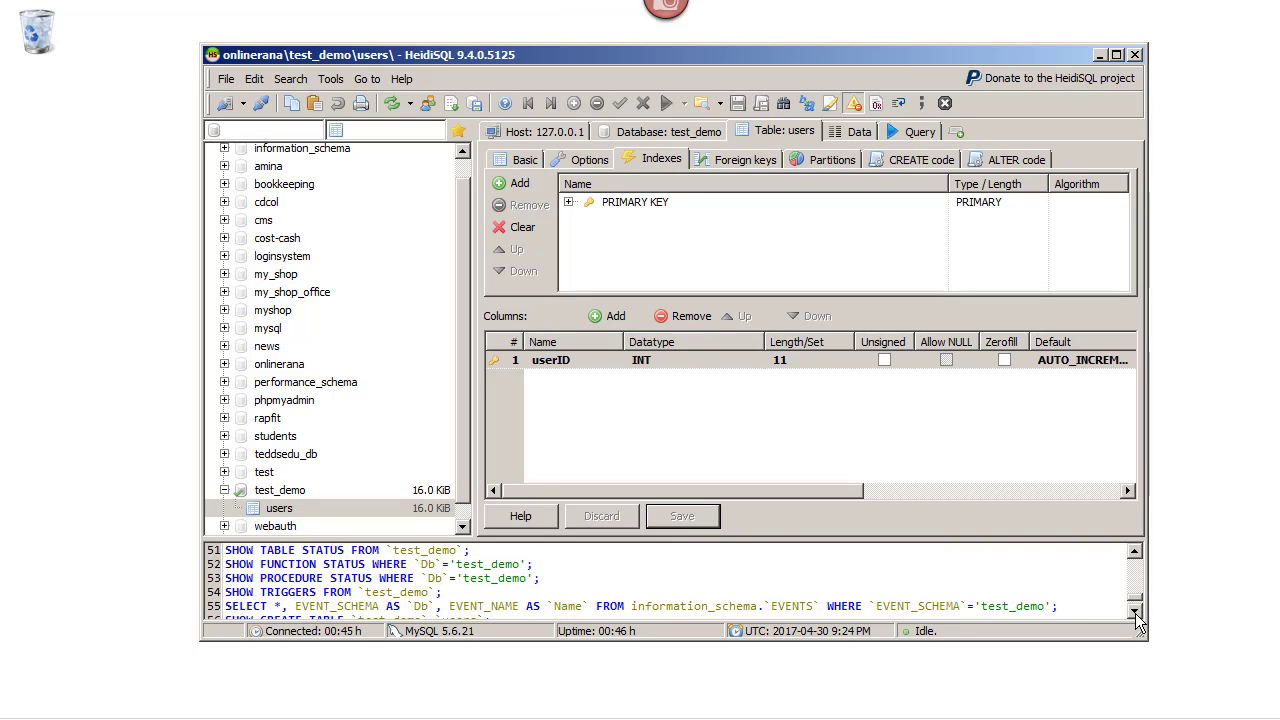
click(1134, 611)
click(1134, 611)
click(1134, 611)
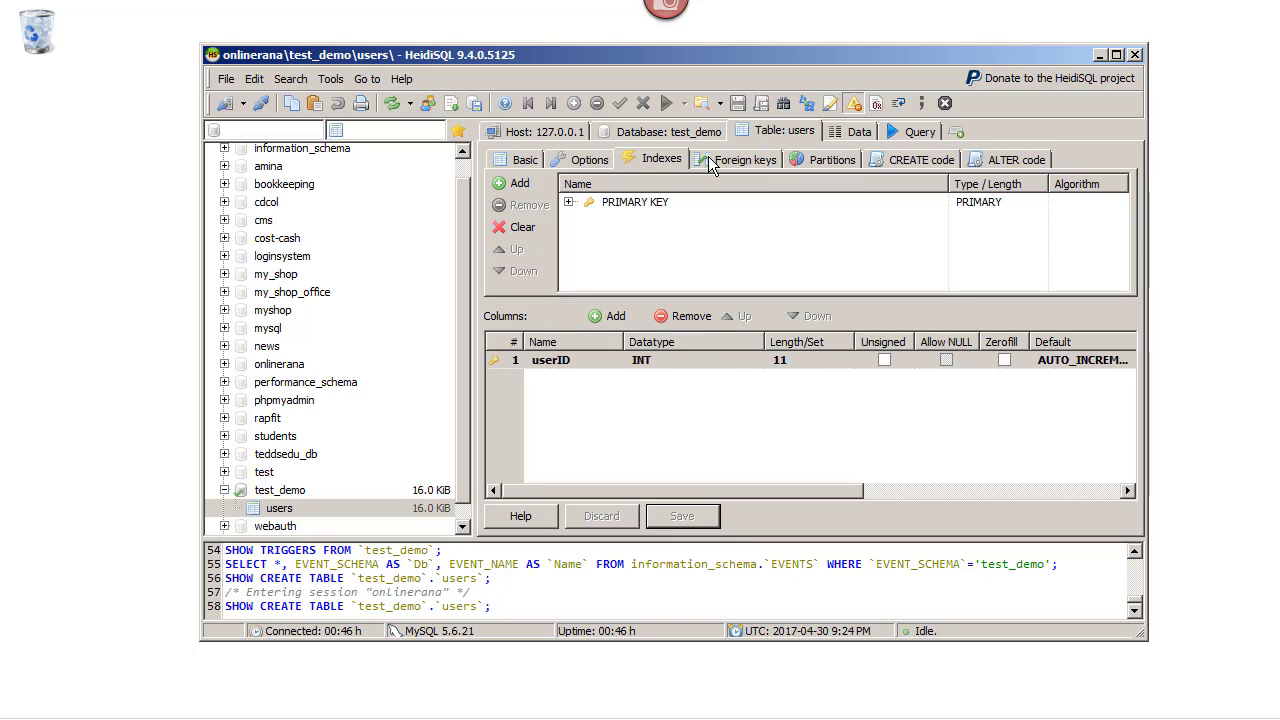
click(855, 134)
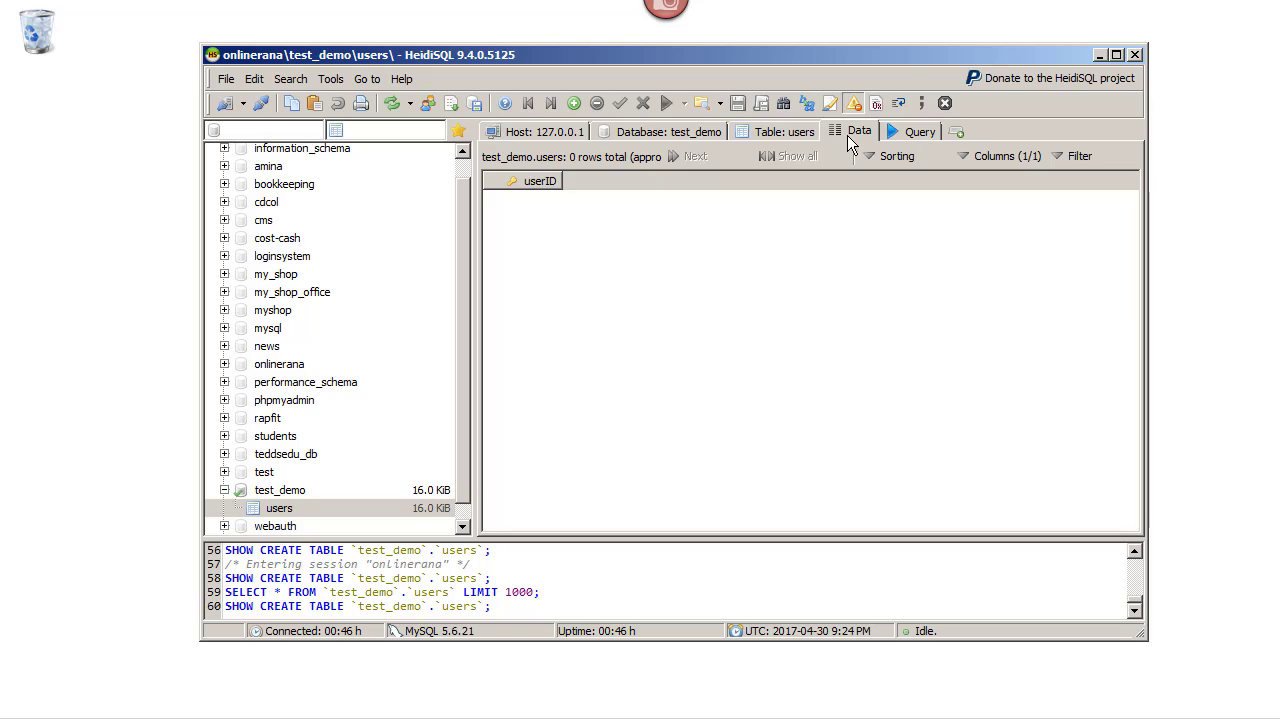
click(786, 131)
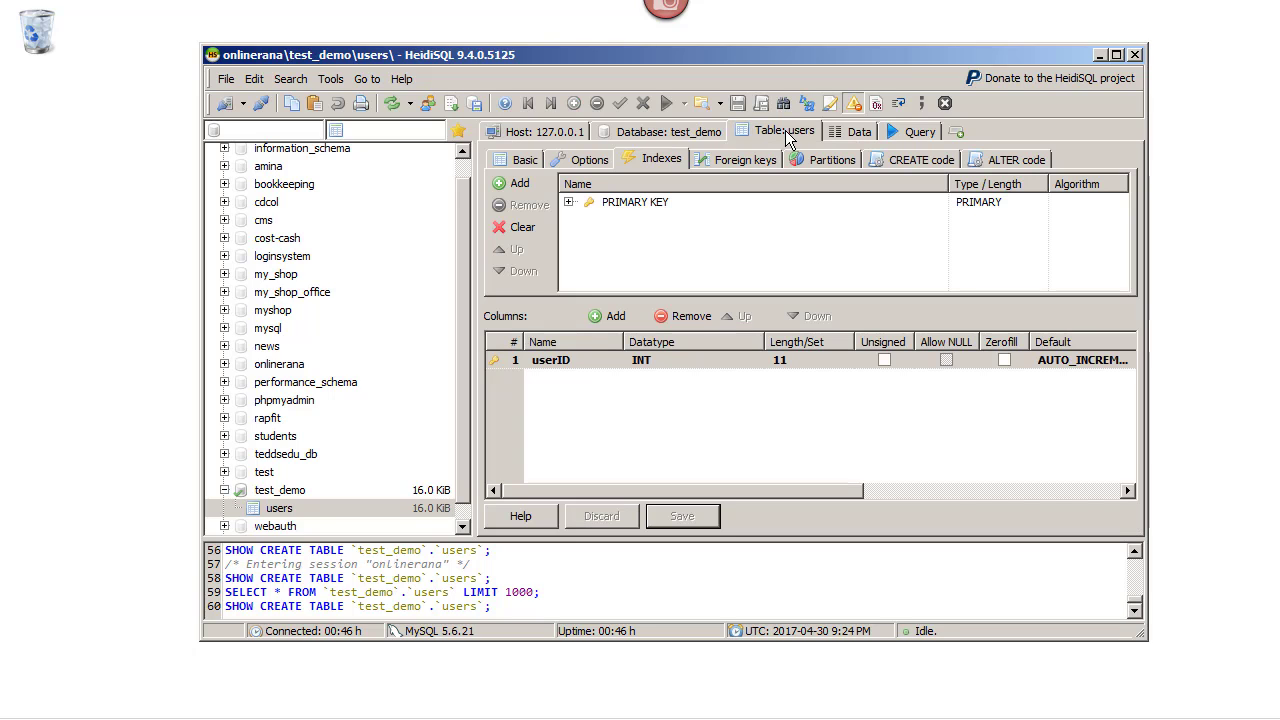
Add a name column as VARCHAR with length 30
click(616, 317)
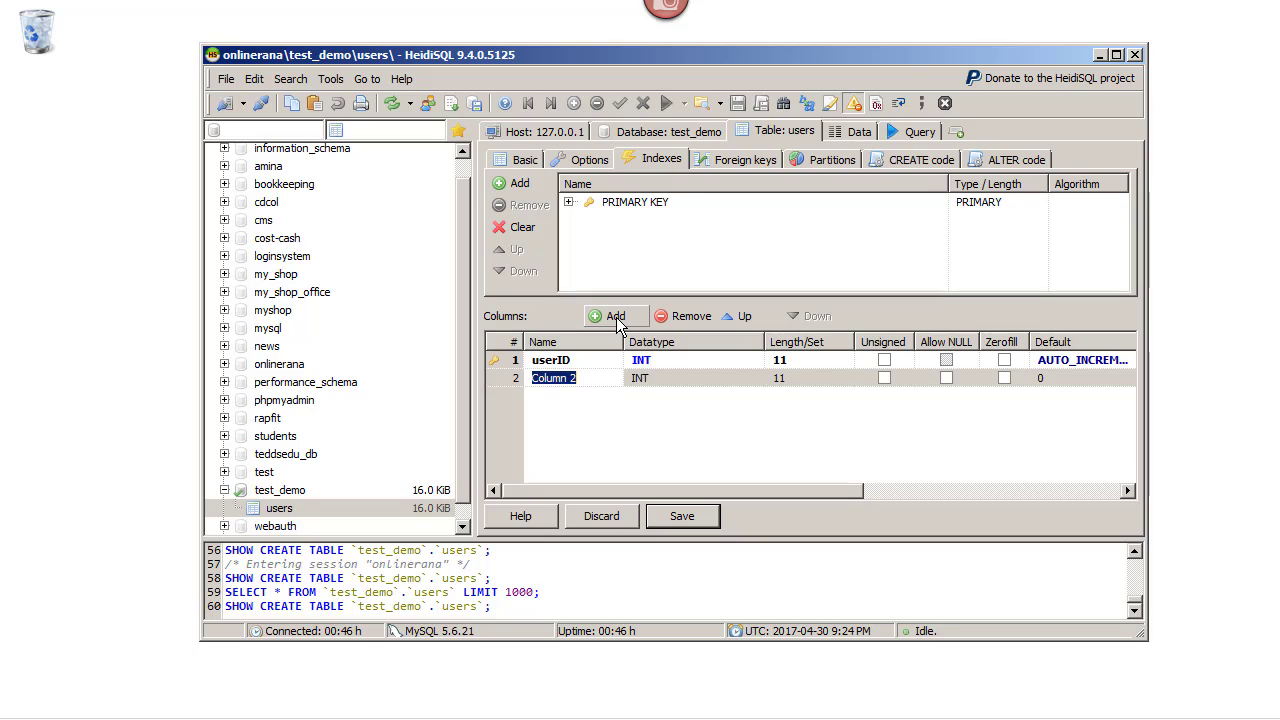
text(name)
key(Tab)
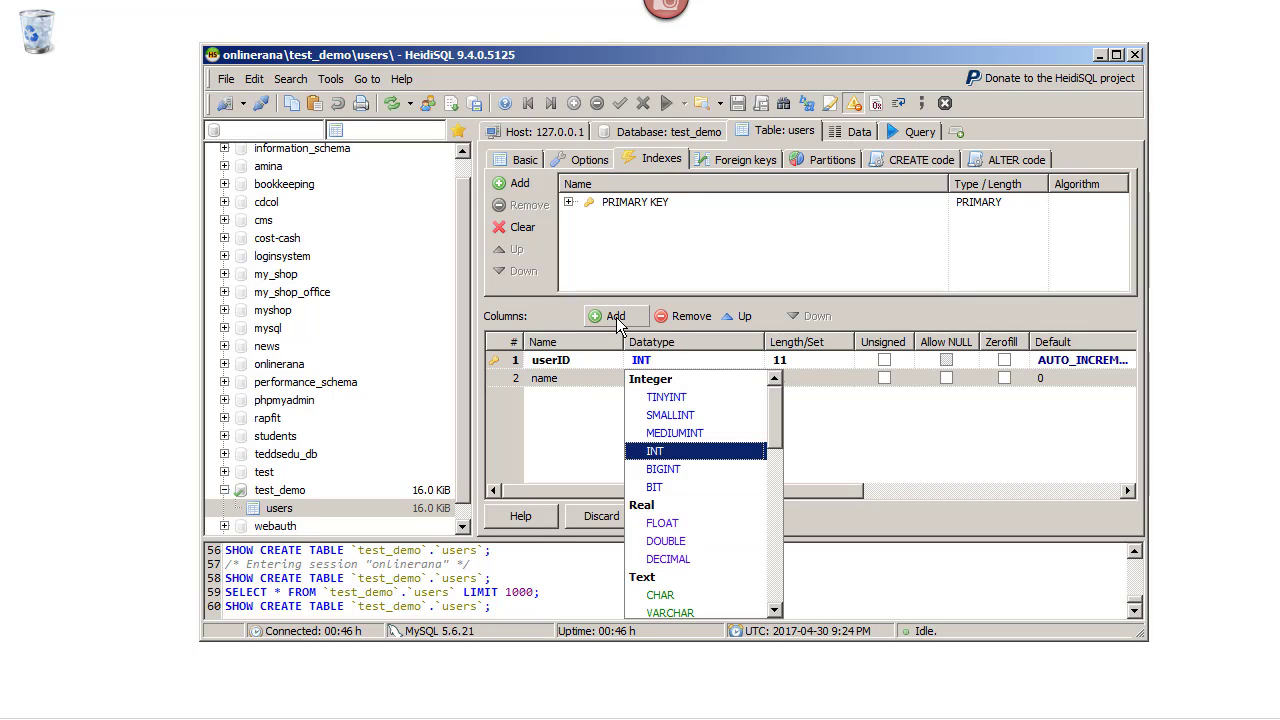
key(v)
key(Tab)
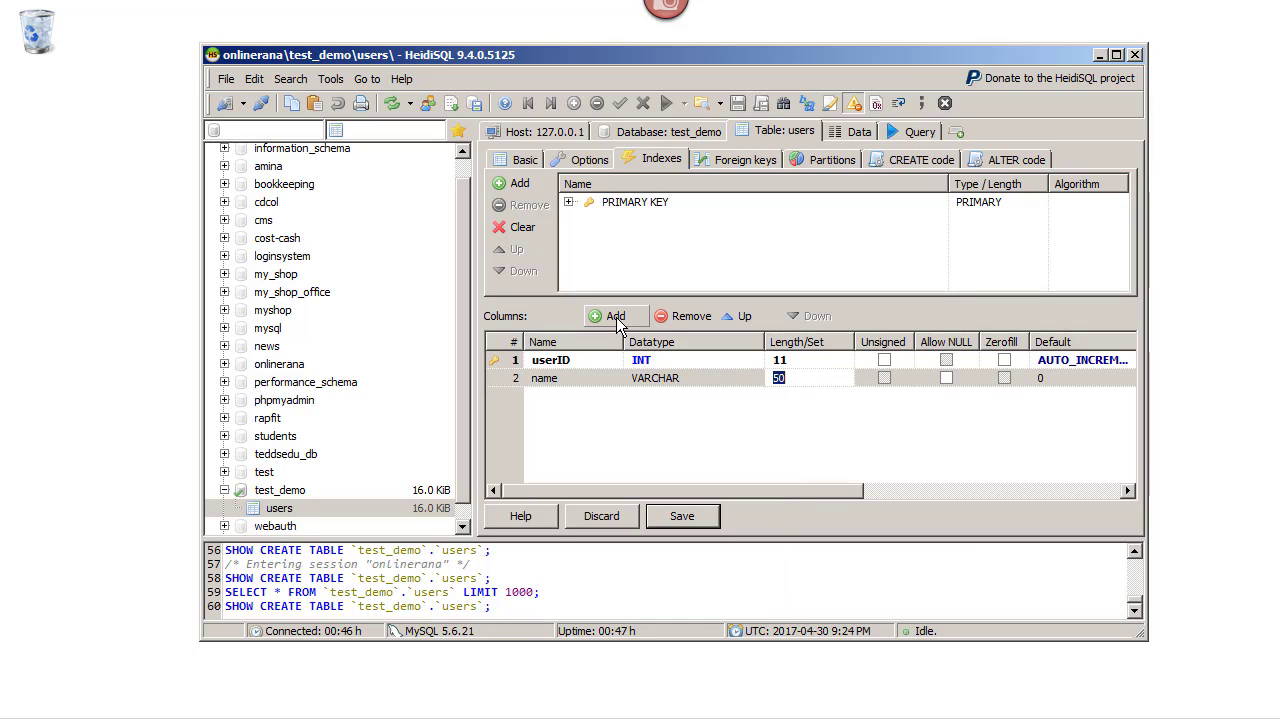
text(30)
key(Tab)
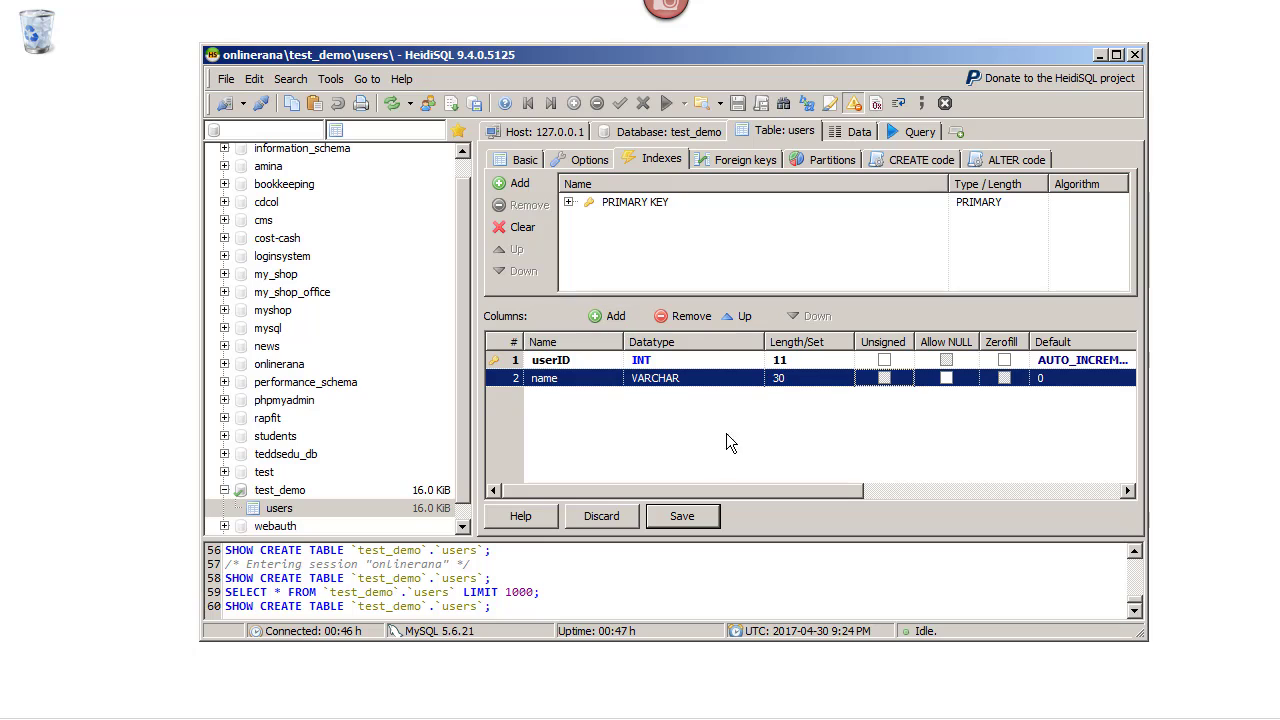
click(716, 440)
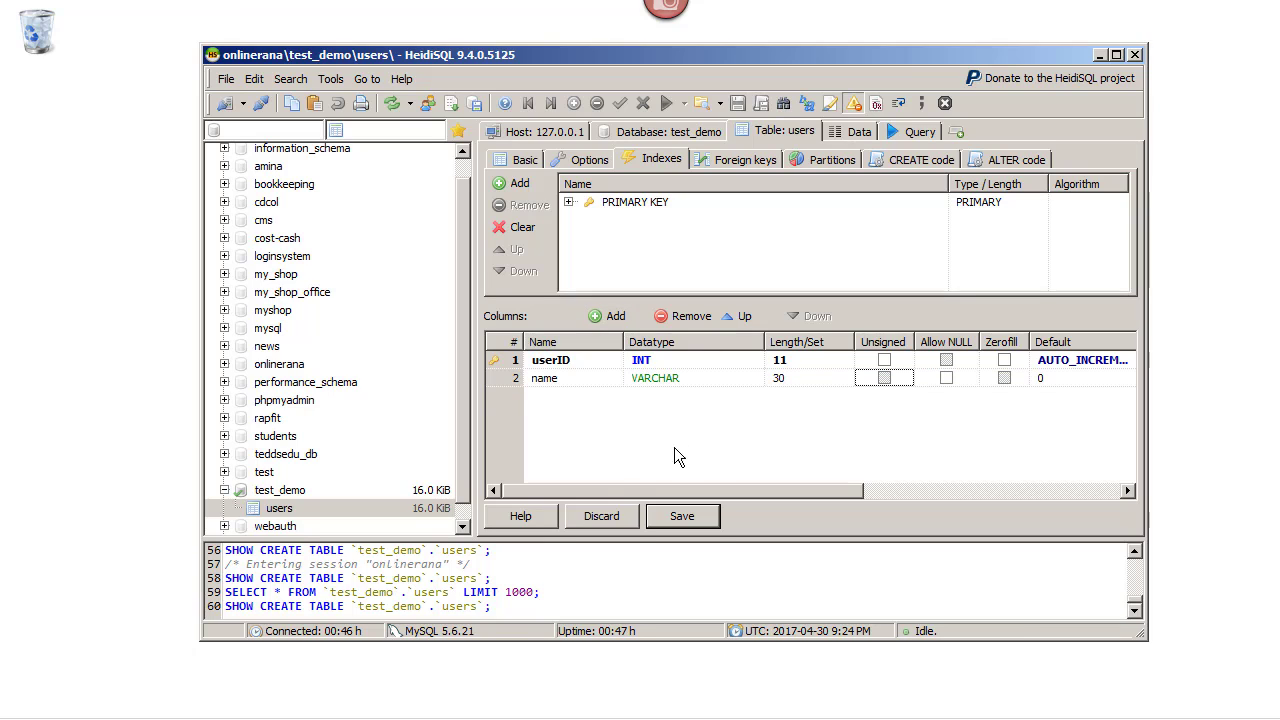
Add an email column as VARCHAR with length 50
click(606, 316)
text(email)
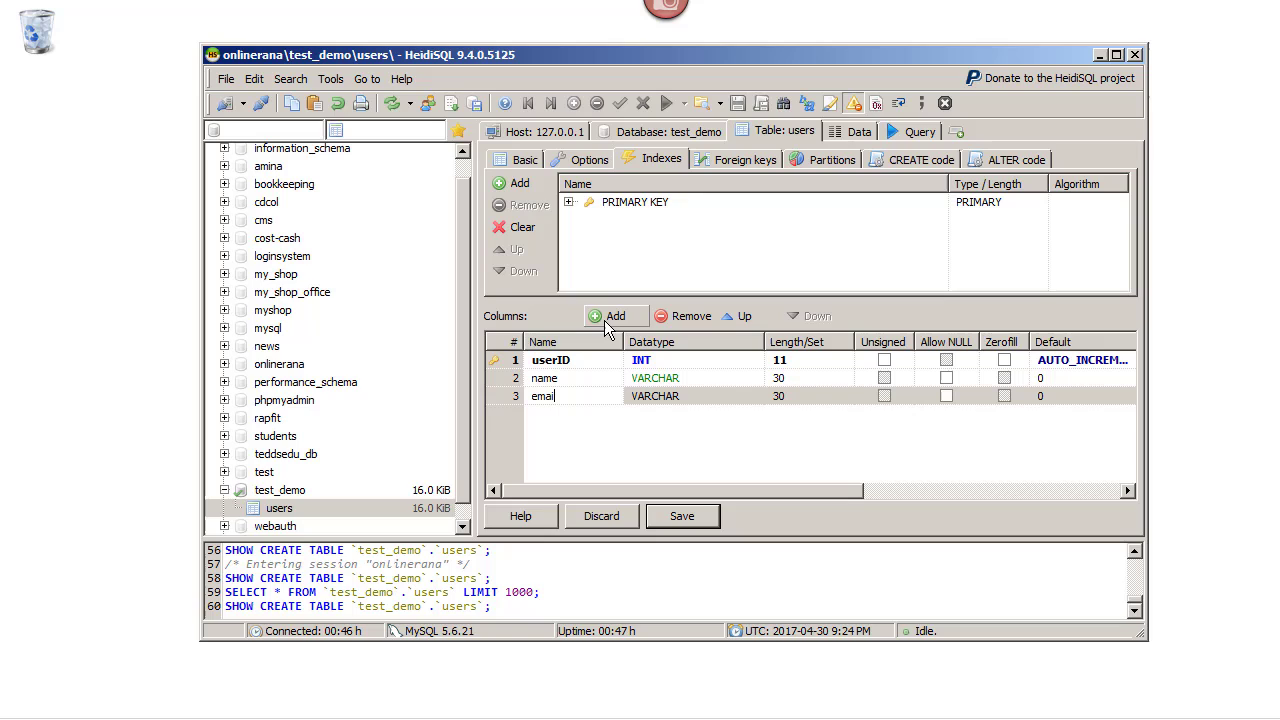
key(Return)
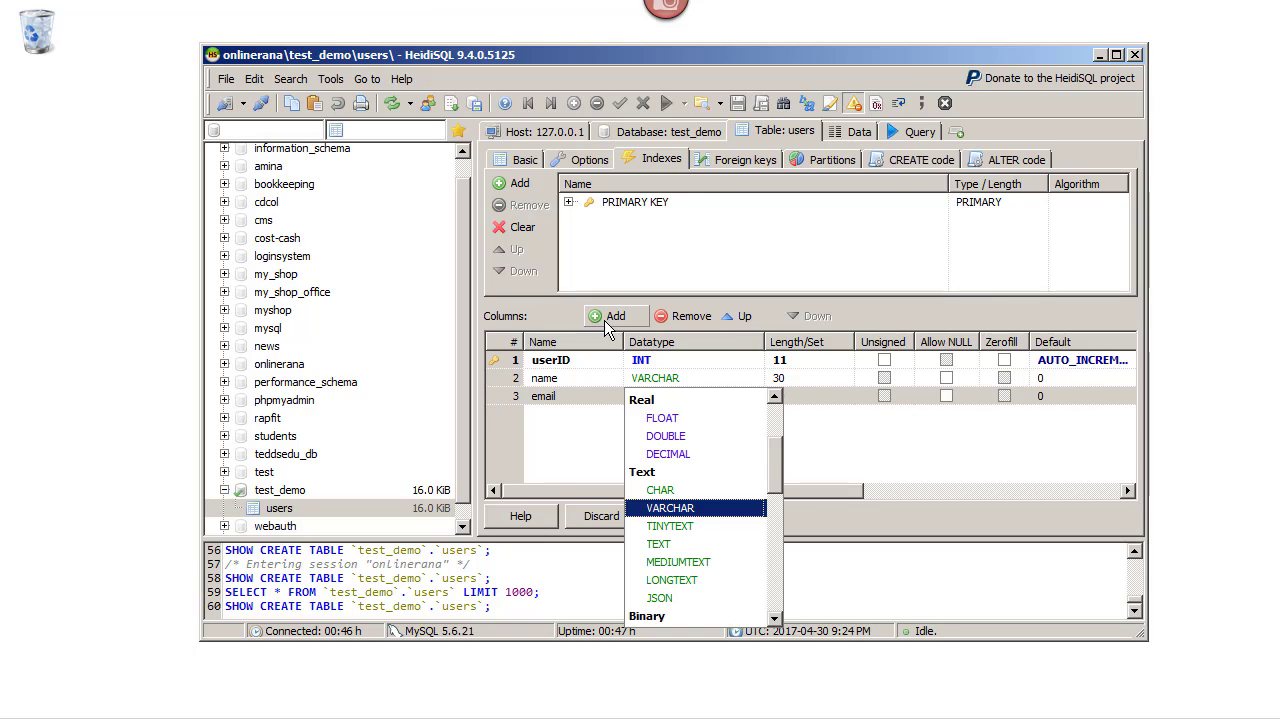
key(Tab)
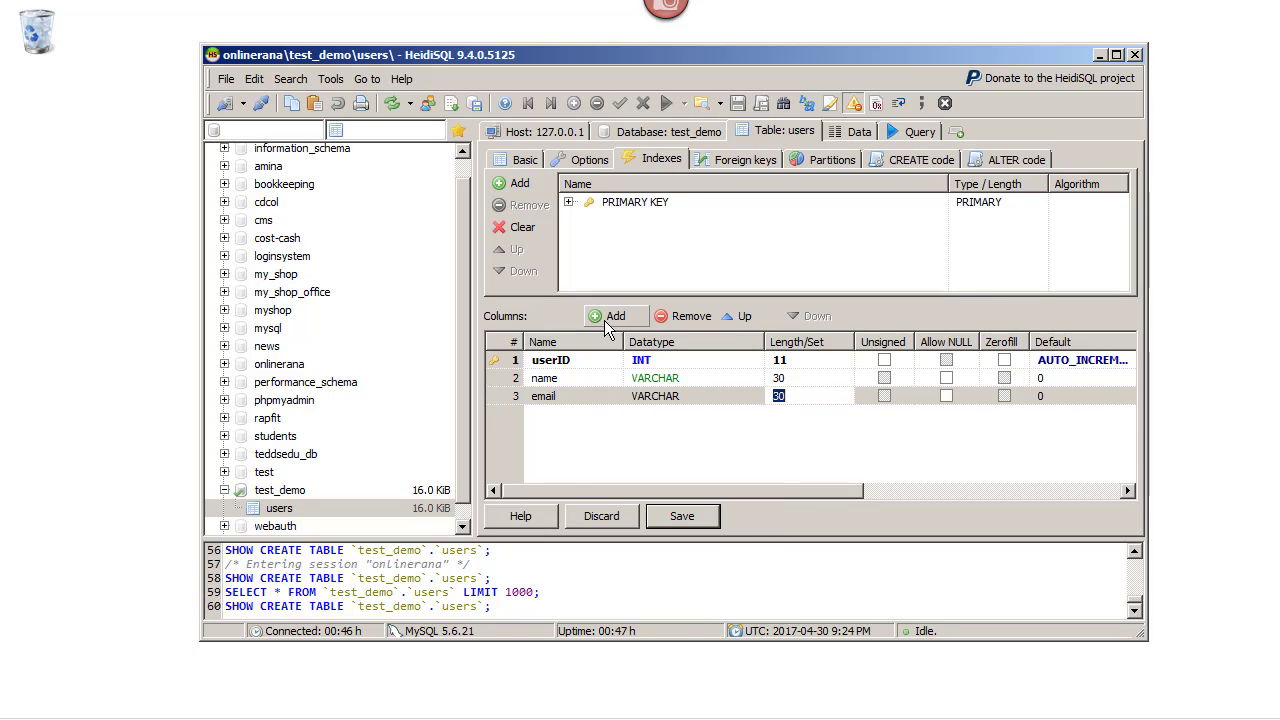
text(50)
key(Return)
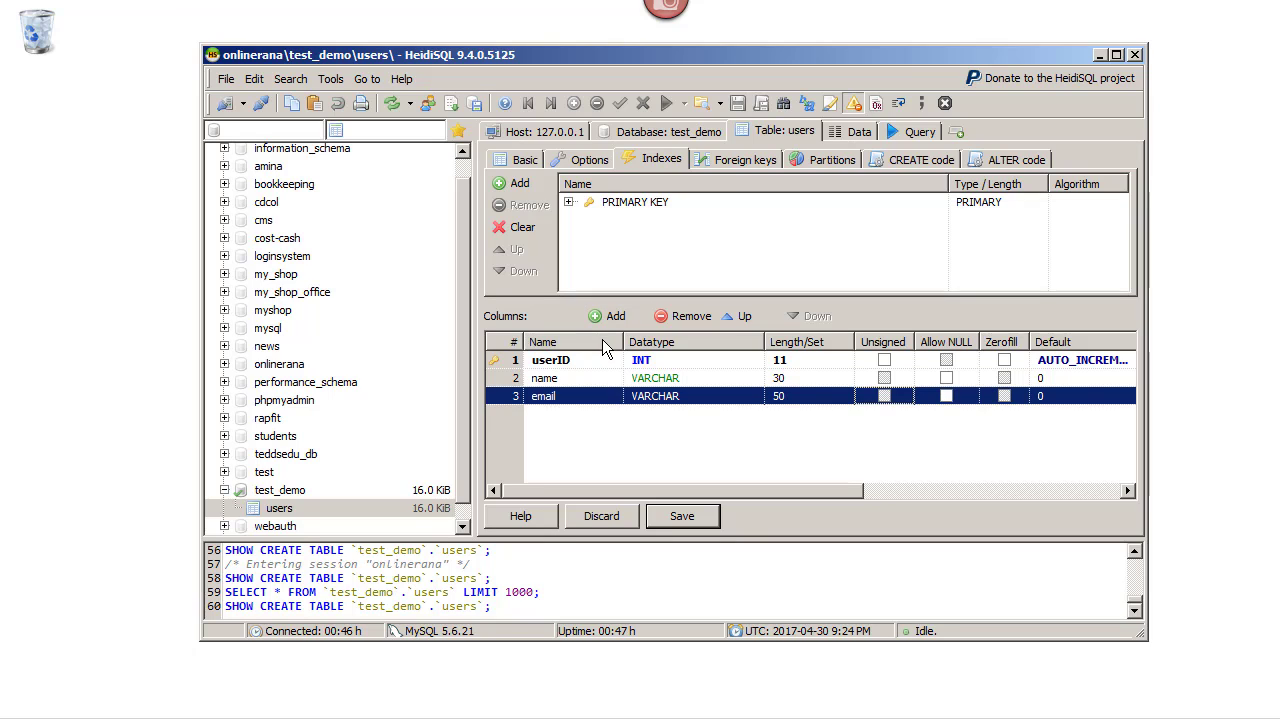
click(688, 429)
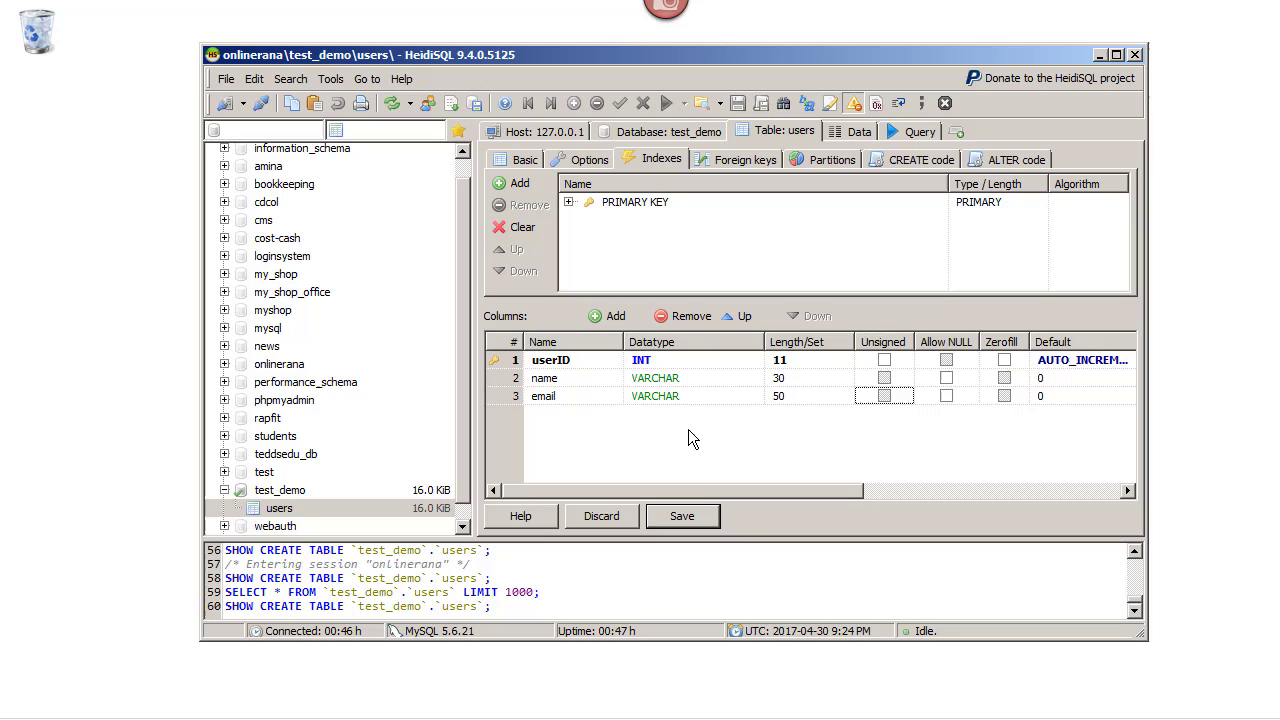
Add a password column of type VARCHAR(50)
click(608, 316)
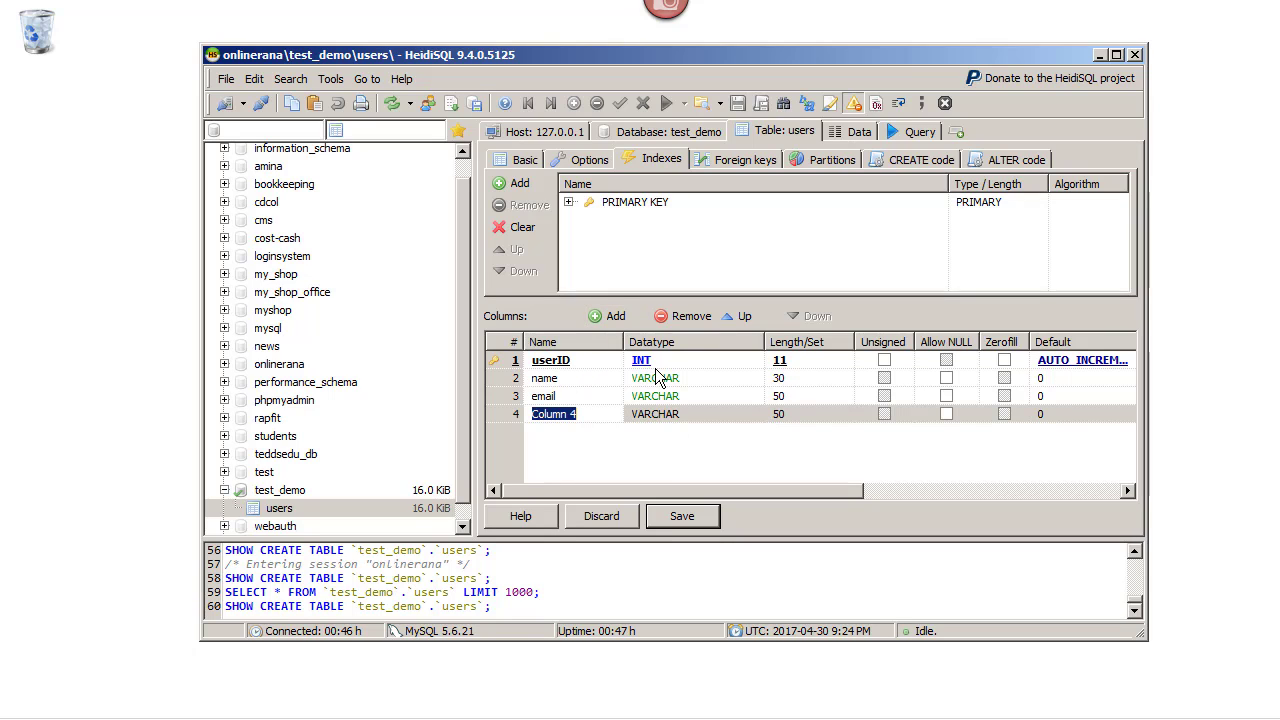
text(stat)
key(BackSpace)
key(BackSpace)
key(BackSpace)
key(BackSpace)
text(password)
key(Tab)
key(v)
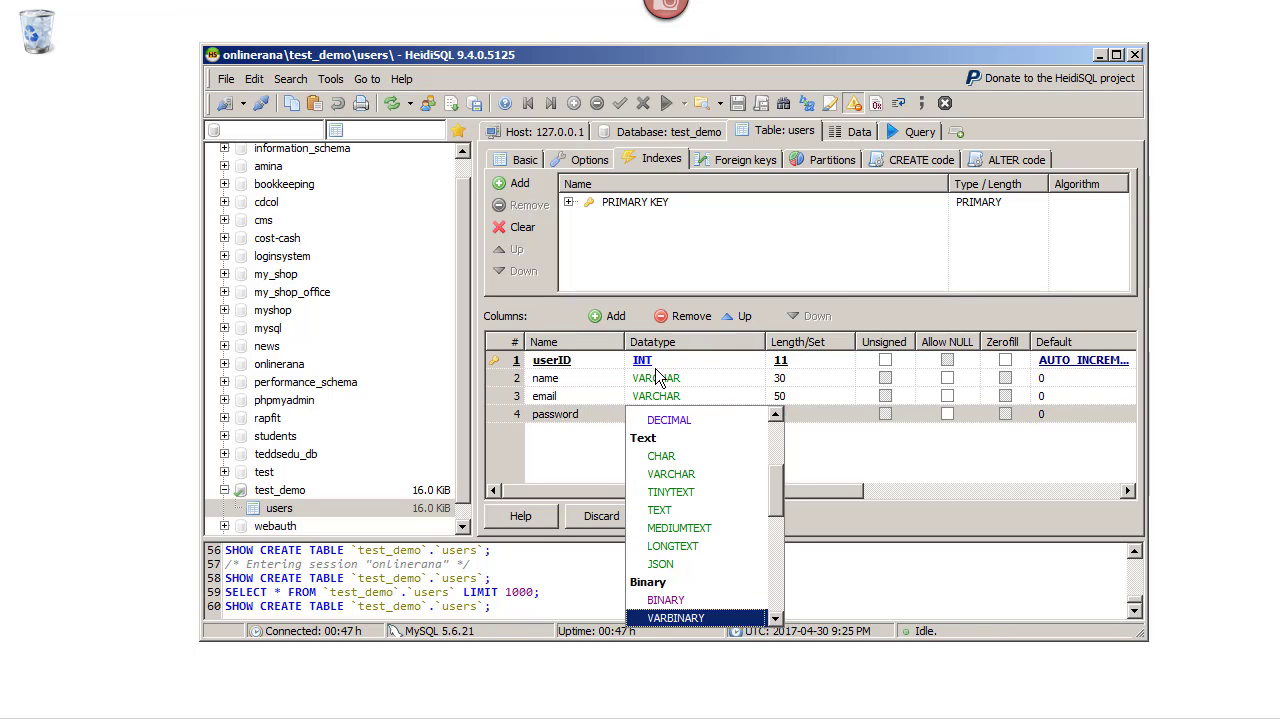
key(Tab)
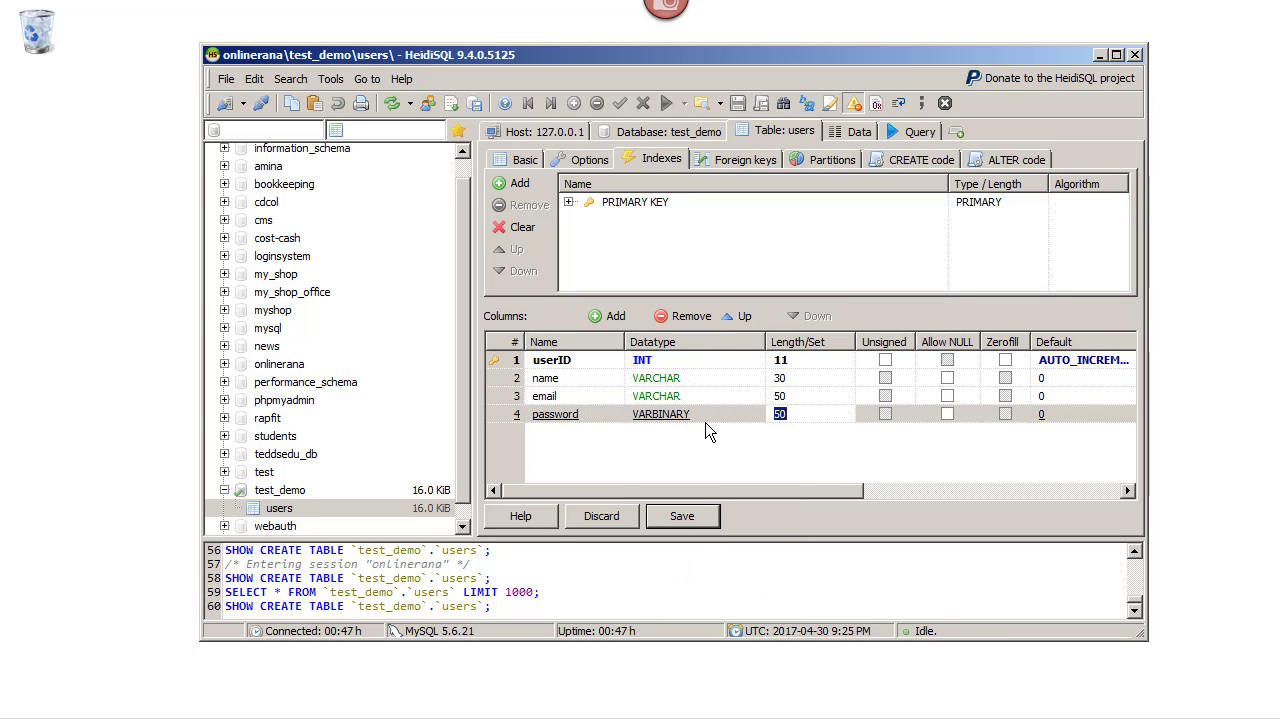
click(705, 422)
double_click(711, 416)
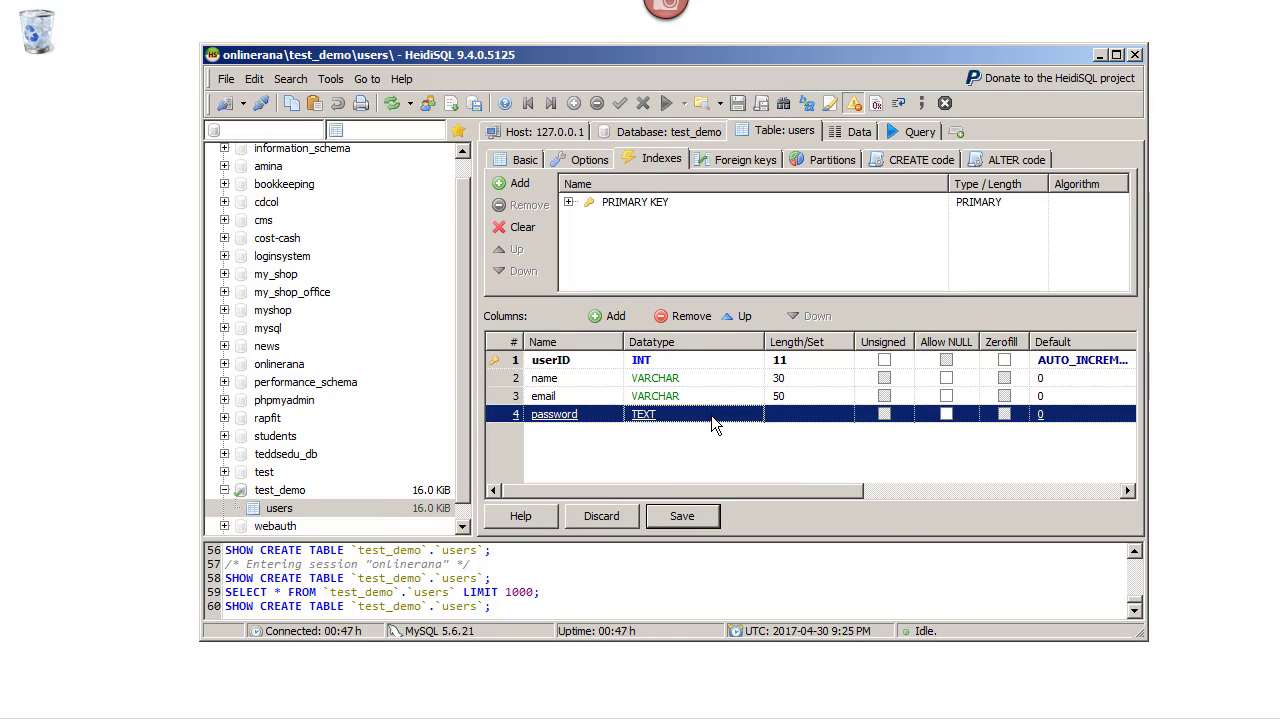
click(700, 413)
click(700, 413)
click(700, 413)
key(v)
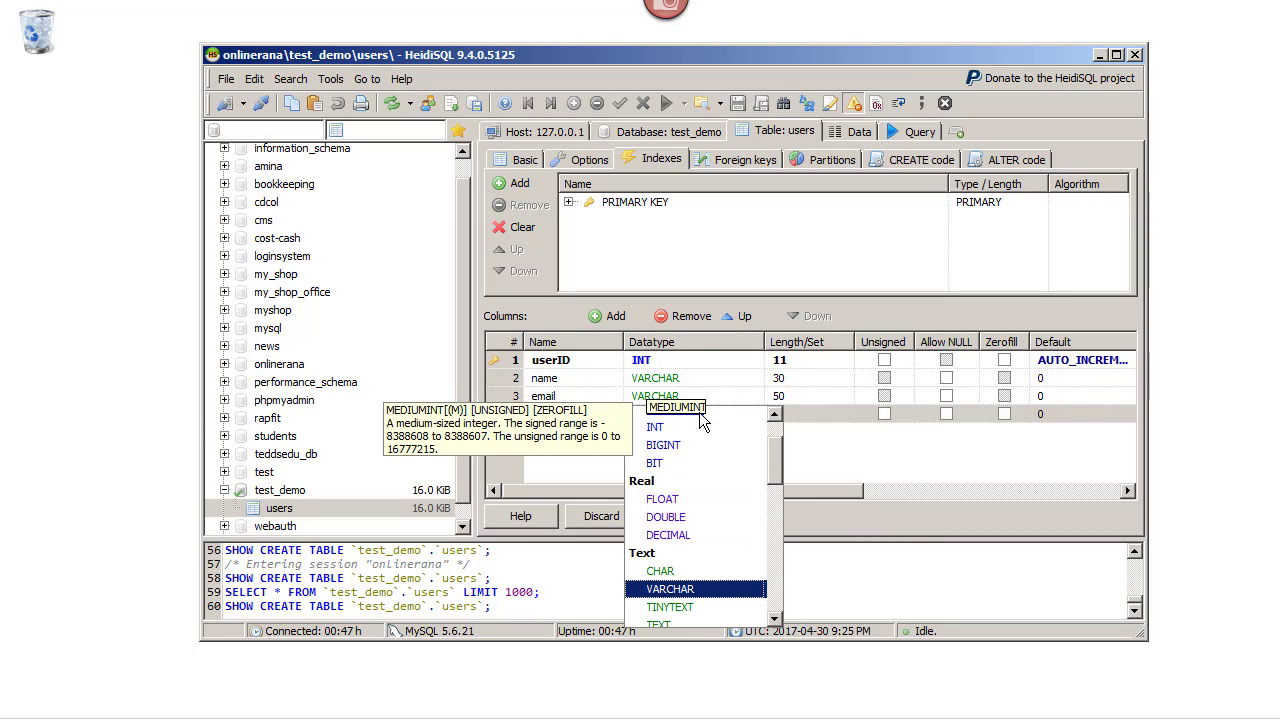
key(Return)
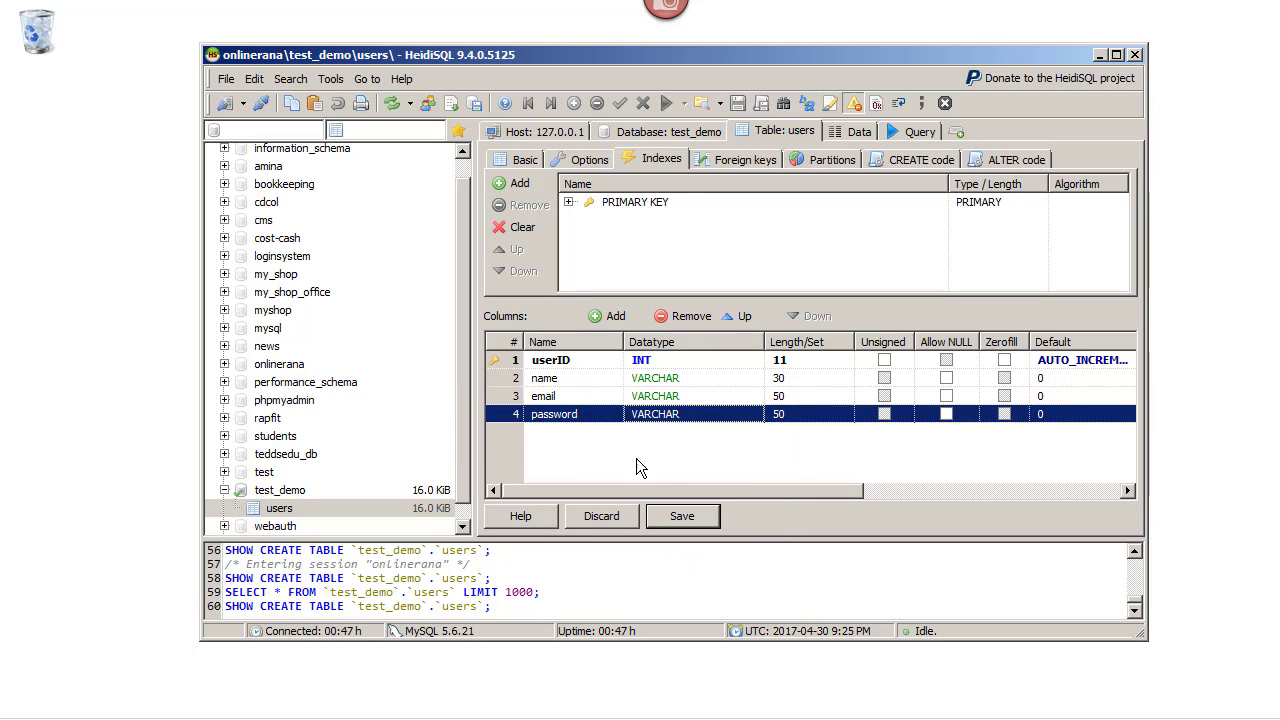
click(664, 463)
Add a status column as TINYINT with length 1 and save the table
click(610, 316)
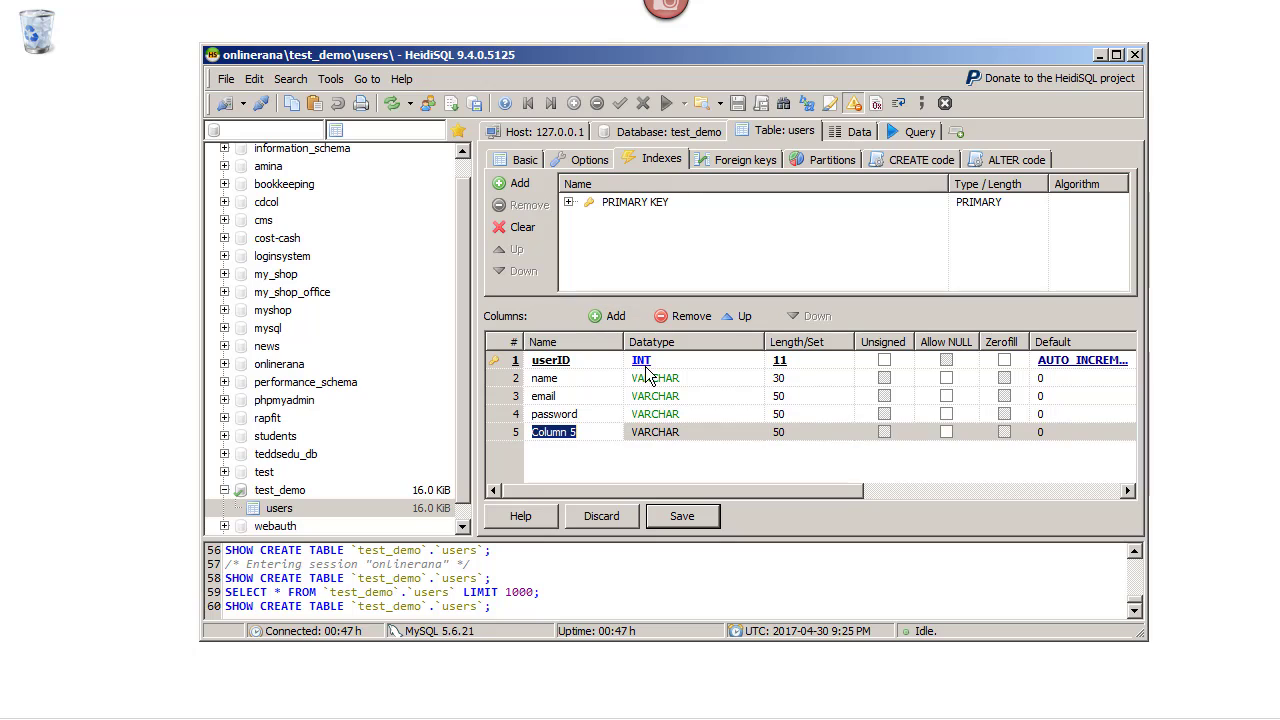
text(status)
key(Return)
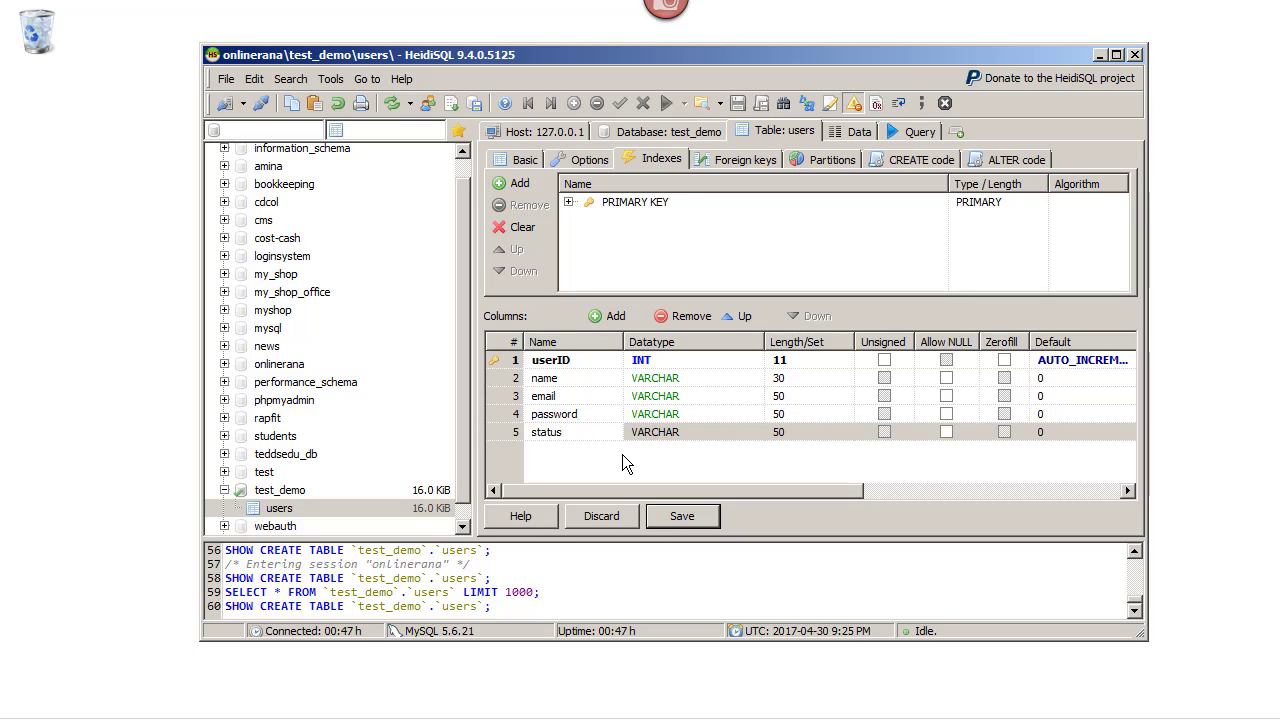
click(691, 430)
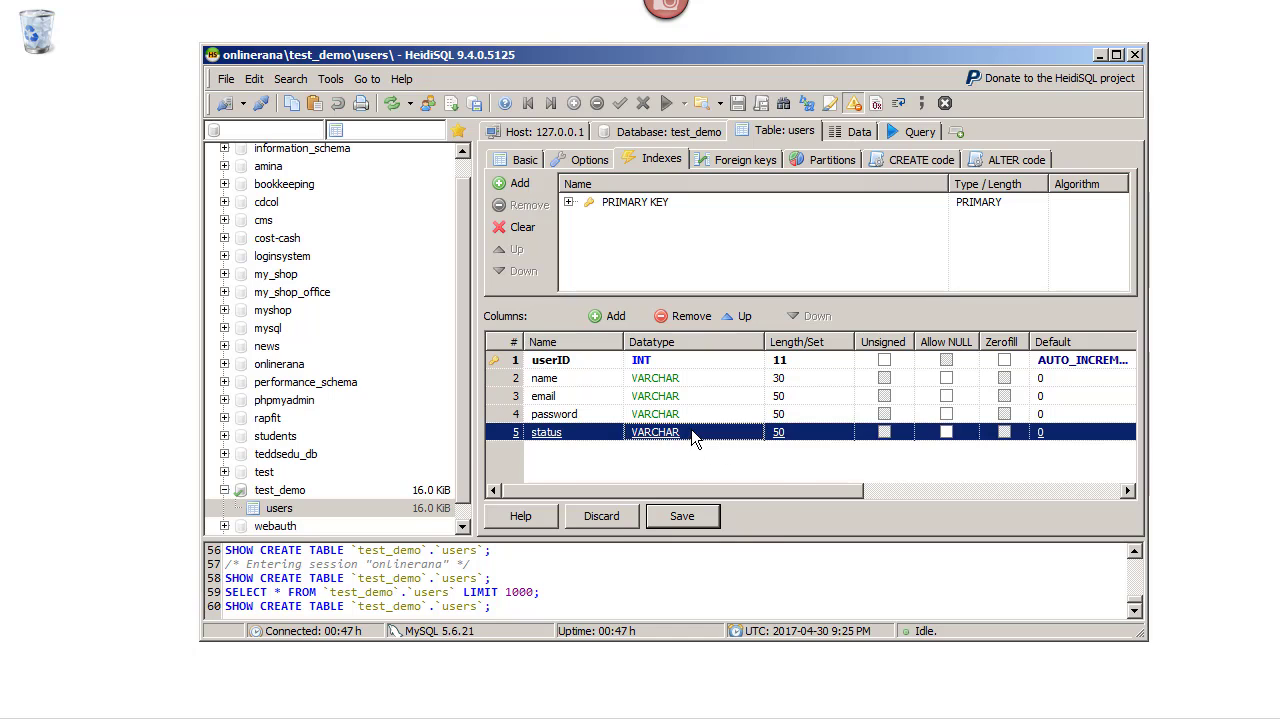
key(Down)
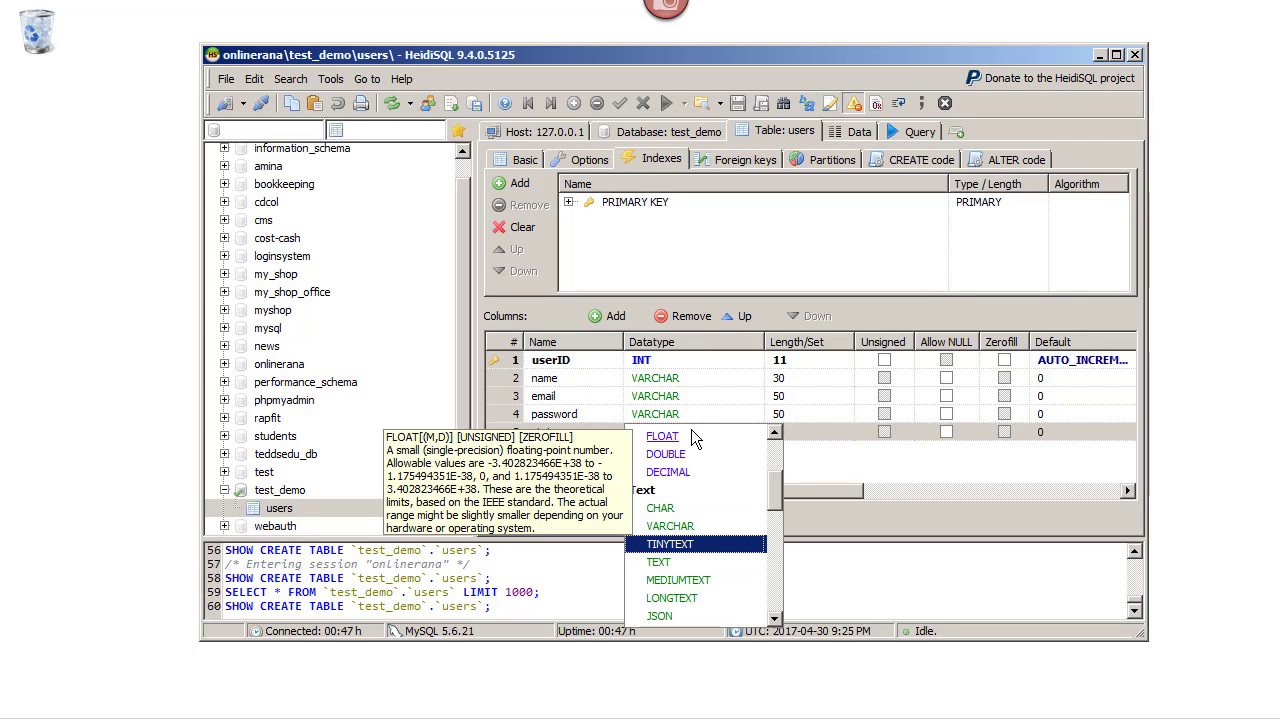
key(Down)
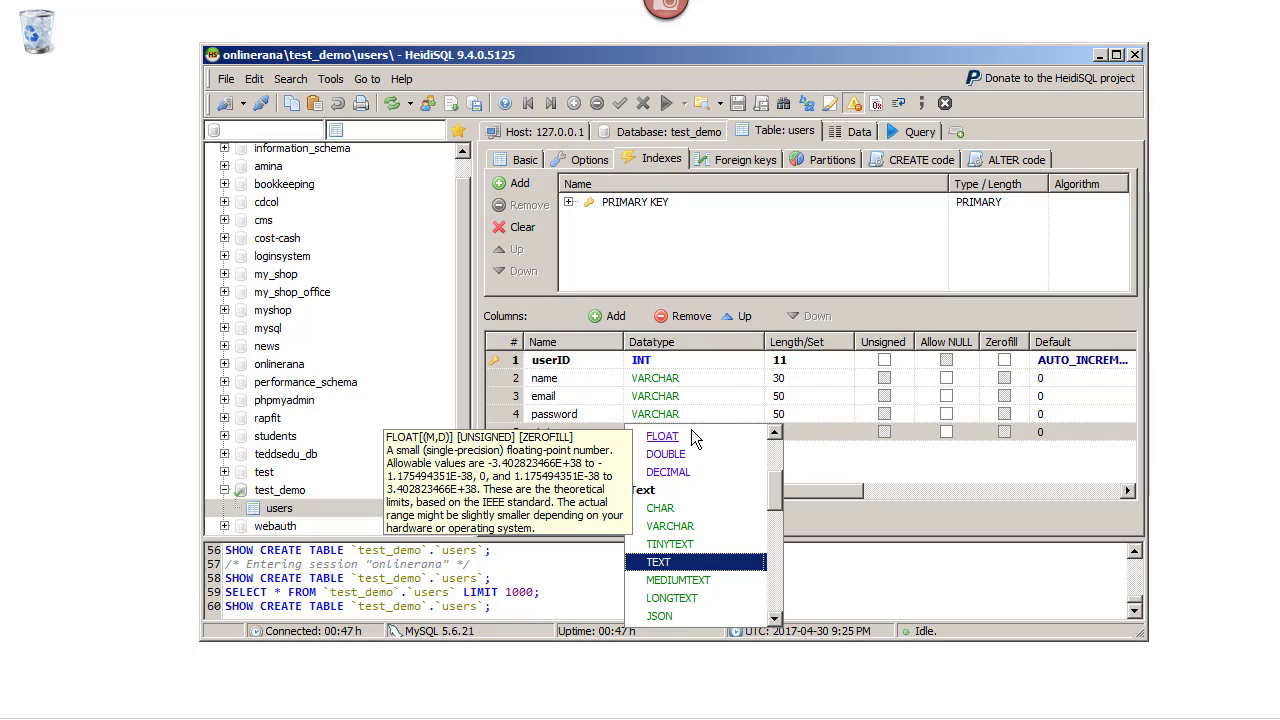
drag(773, 479, 778, 450)
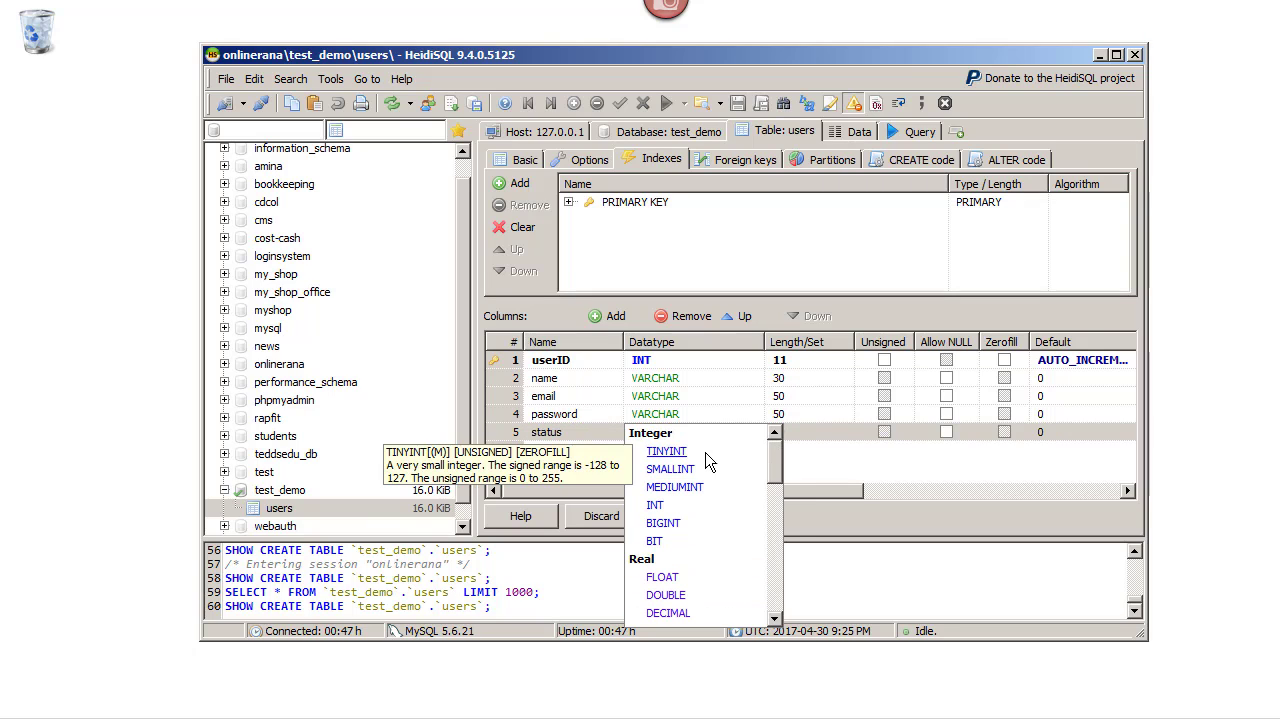
click(666, 451)
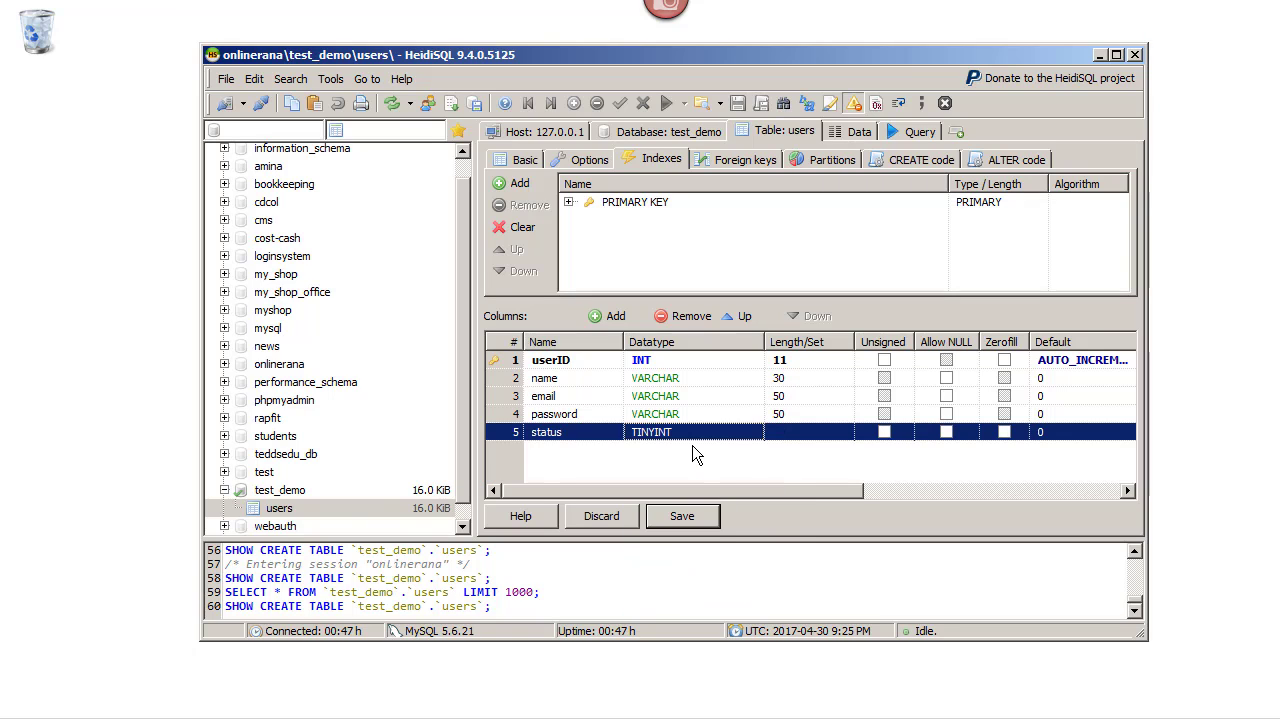
click(809, 428)
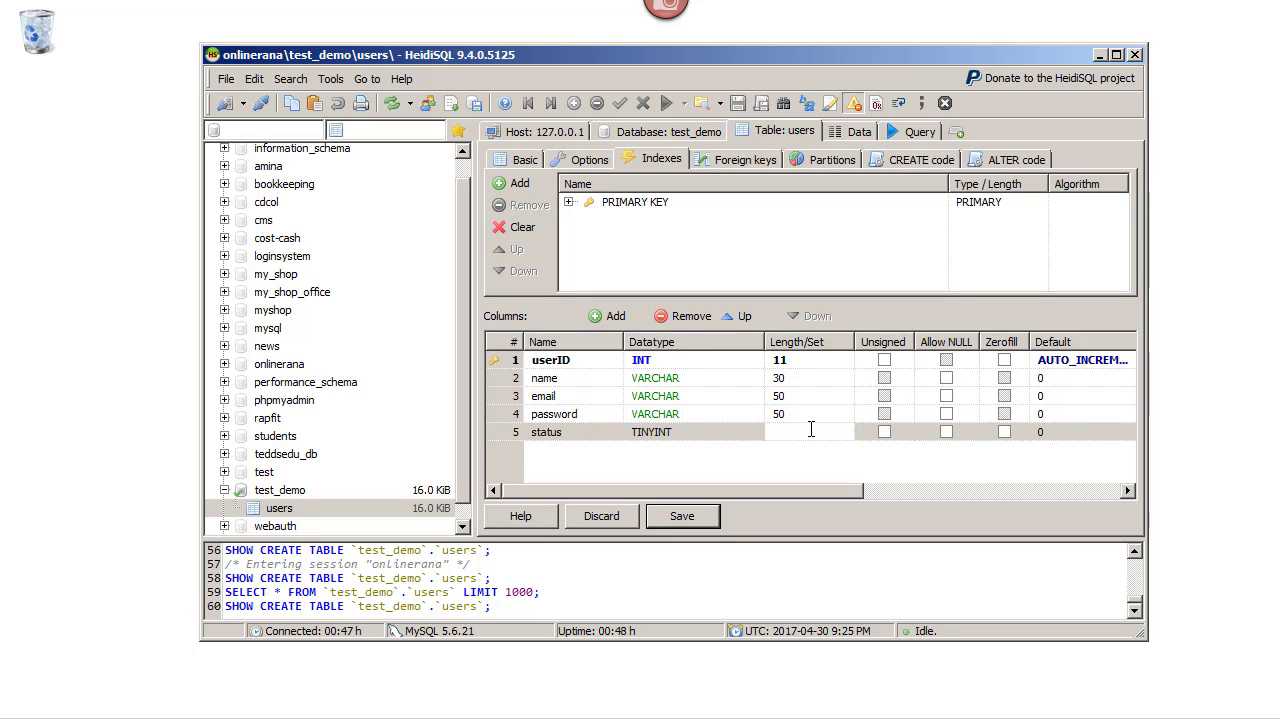
text(2)
key(BackSpace)
text(1)
click(739, 469)
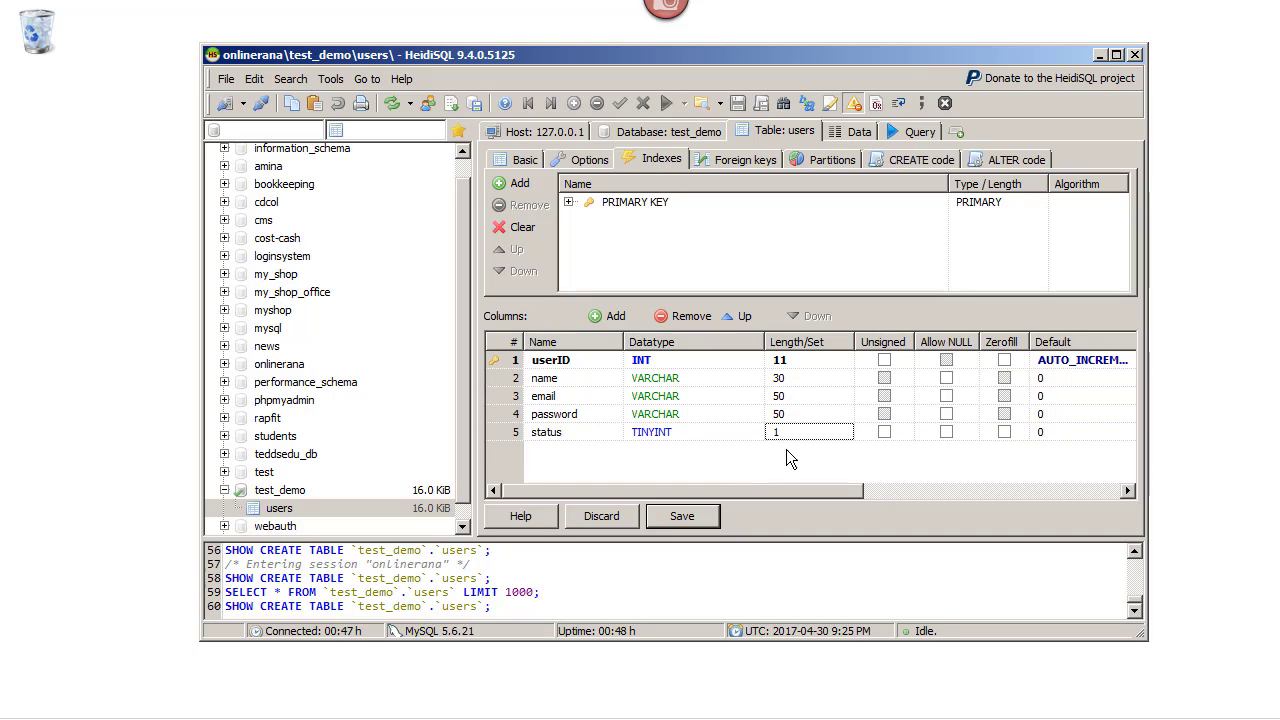
click(698, 520)
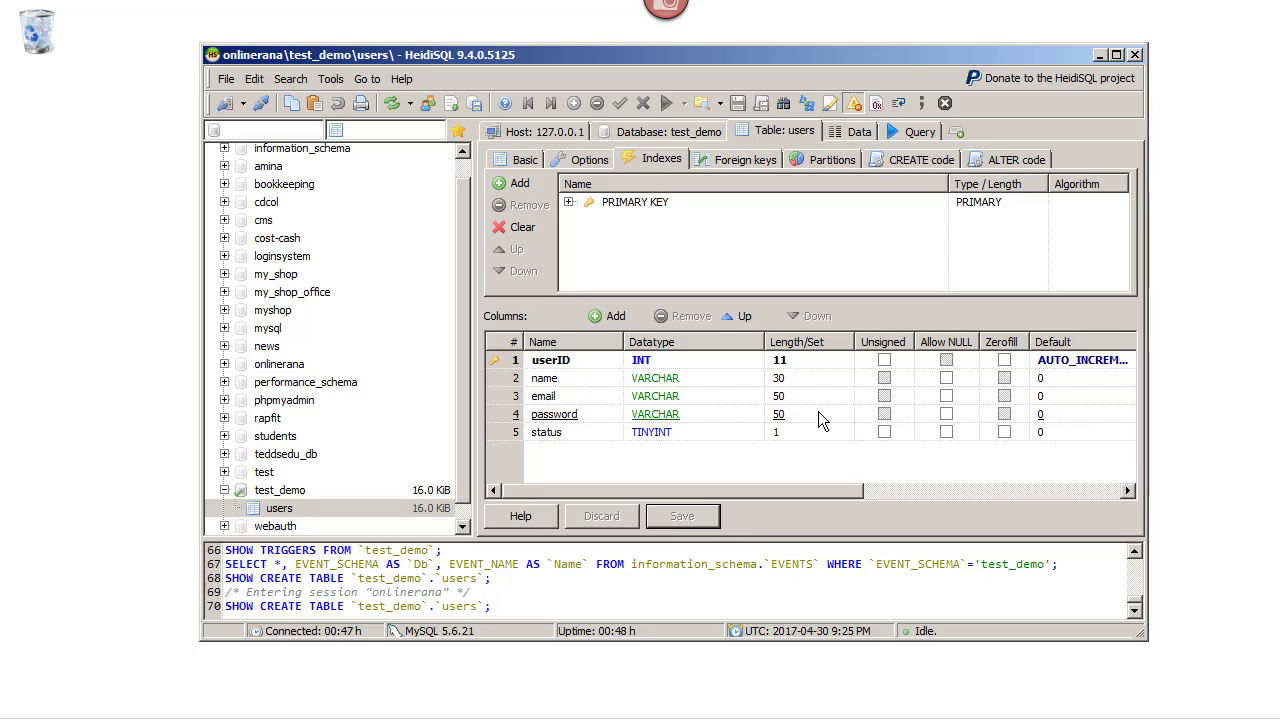
Open the users table's Data tab and insert a new empty row
click(850, 133)
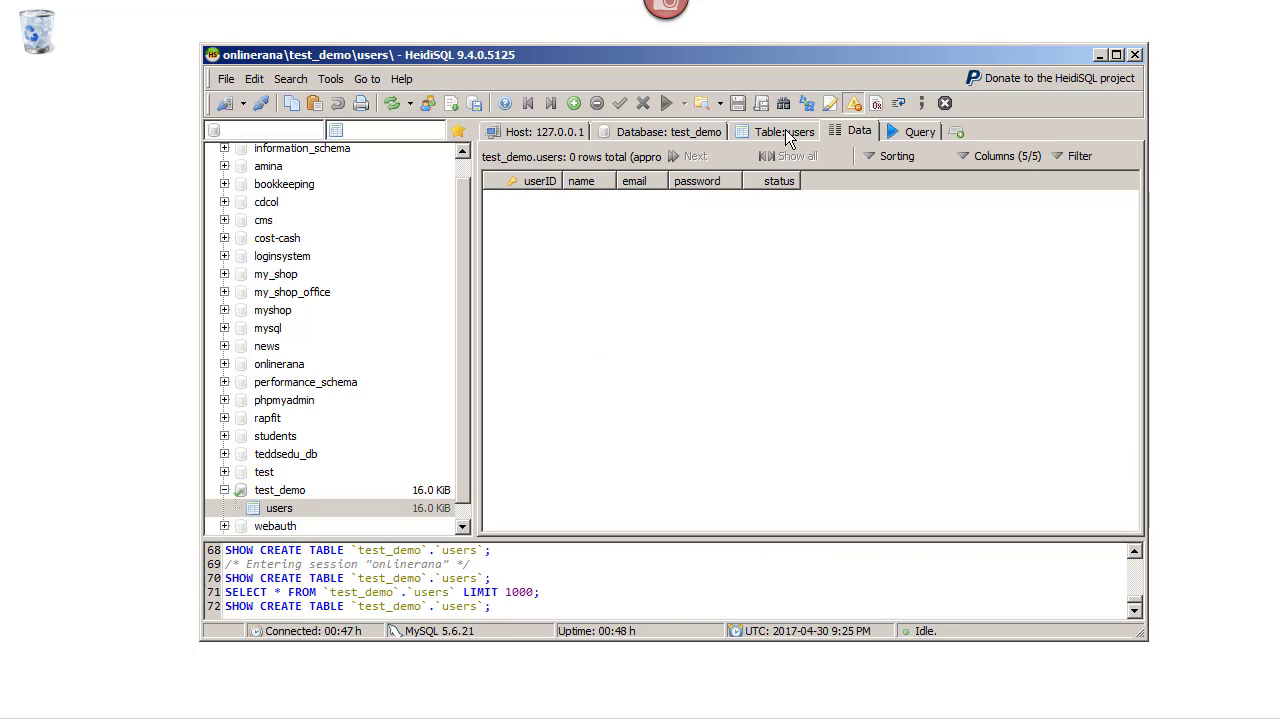
click(784, 131)
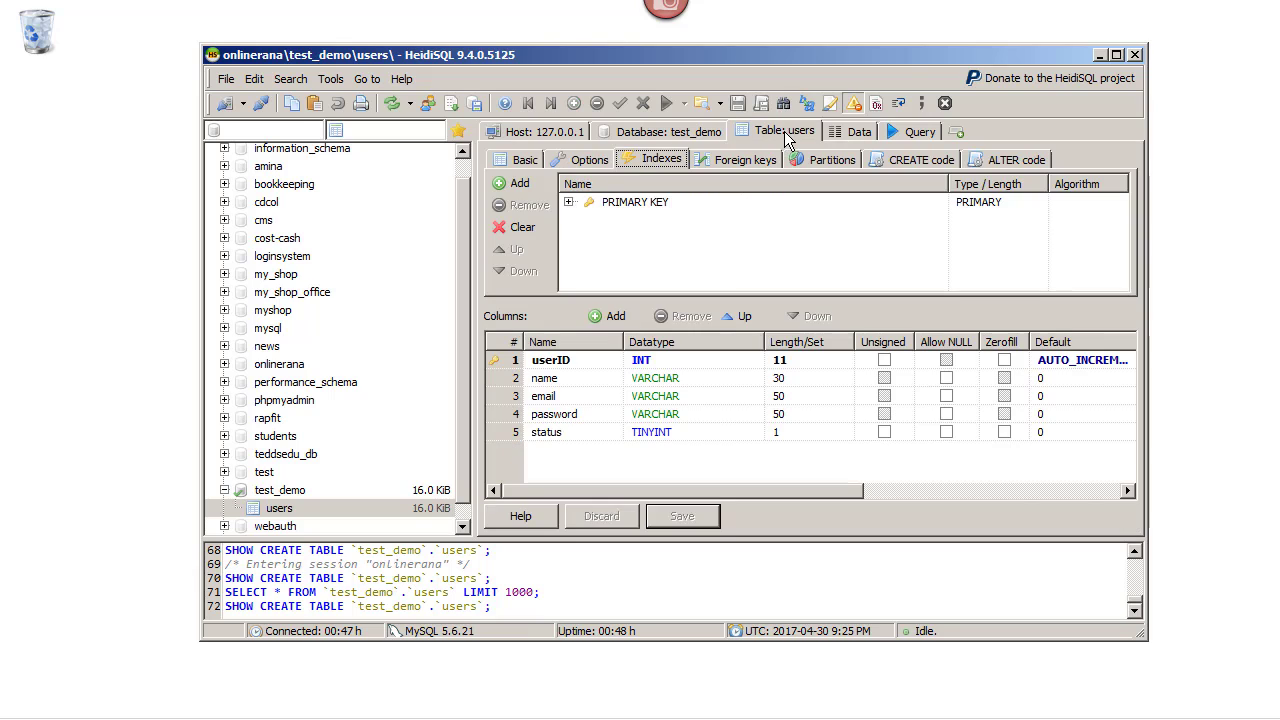
click(855, 133)
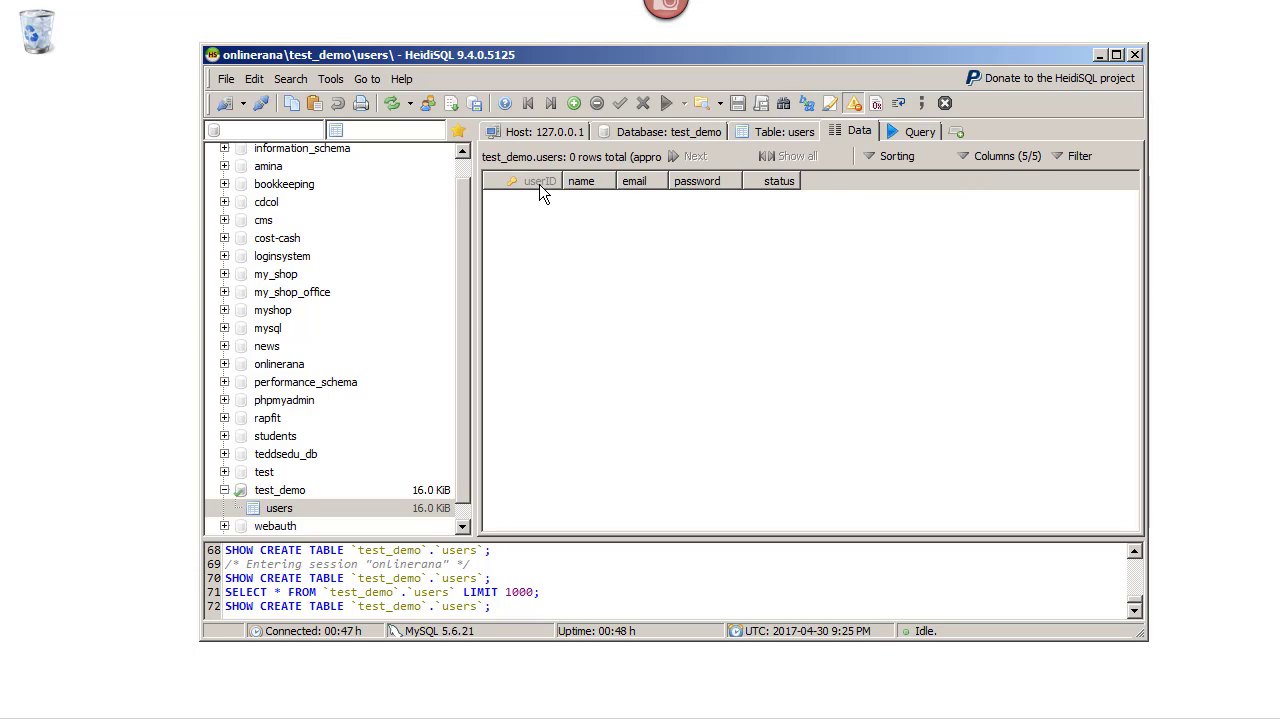
click(575, 105)
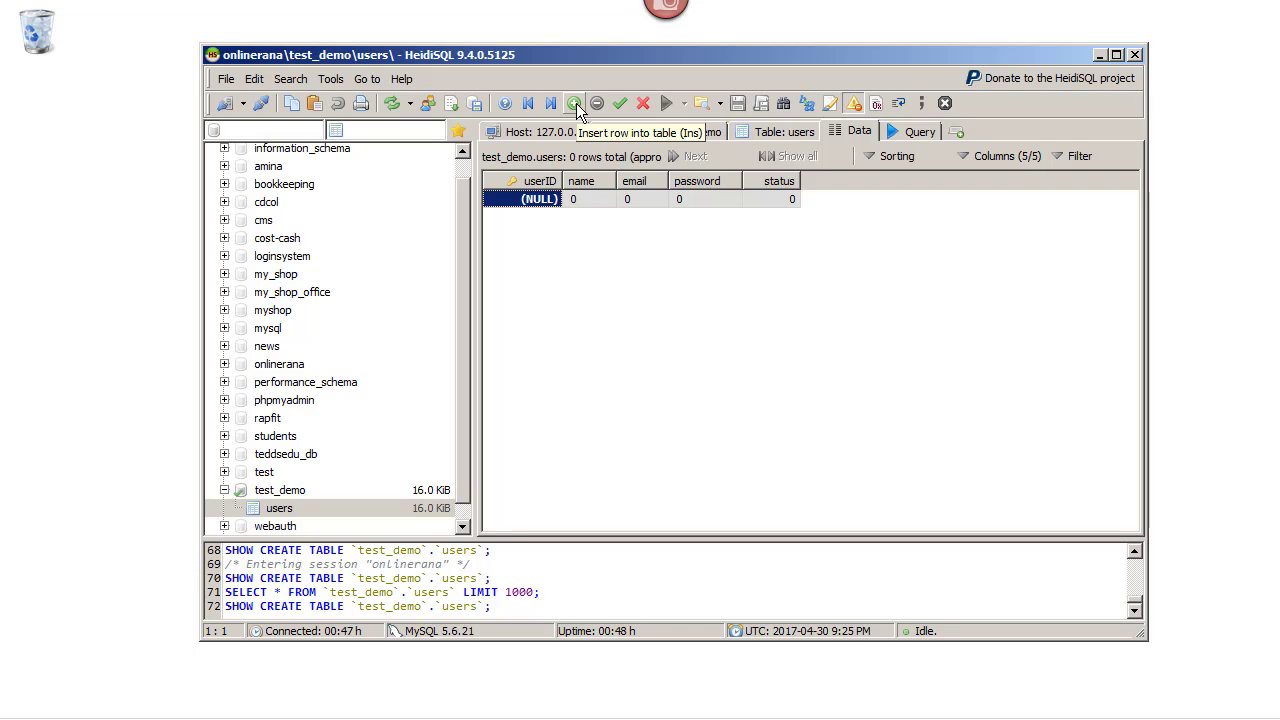
Enter the user's full name in the new row's name cell and post the row as userID 1
click(592, 199)
click(602, 202)
click(605, 200)
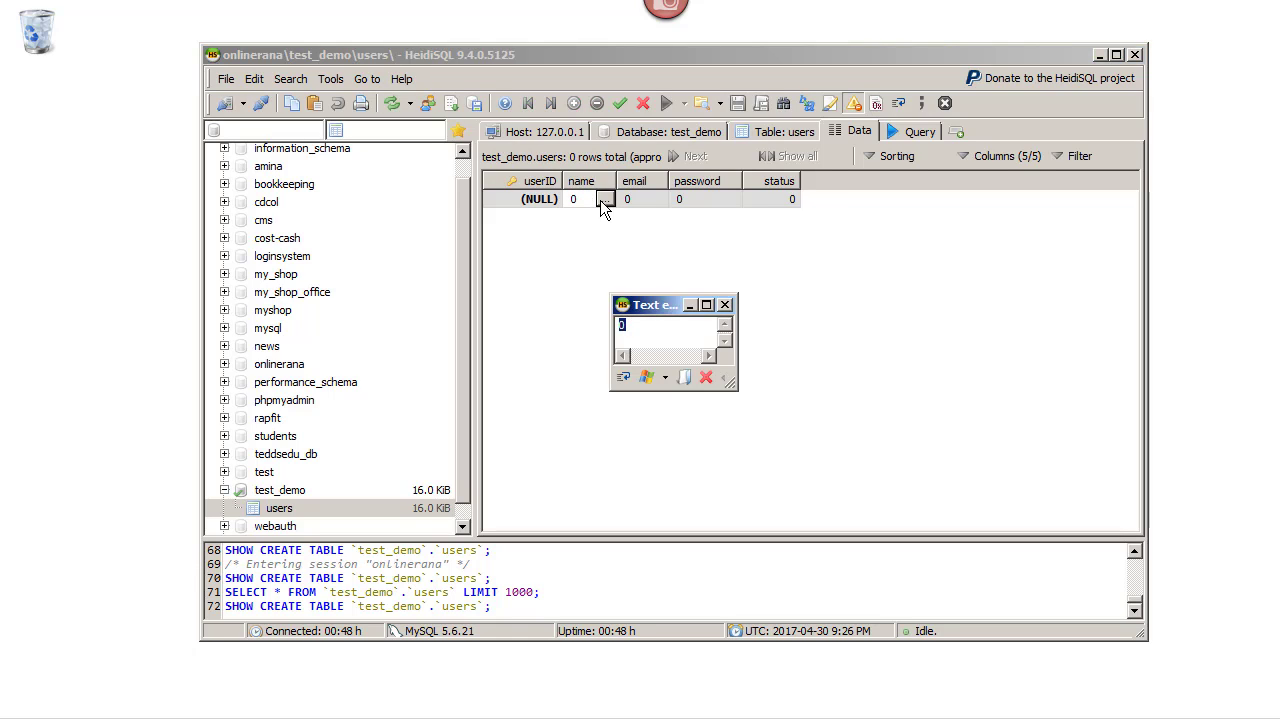
click(583, 198)
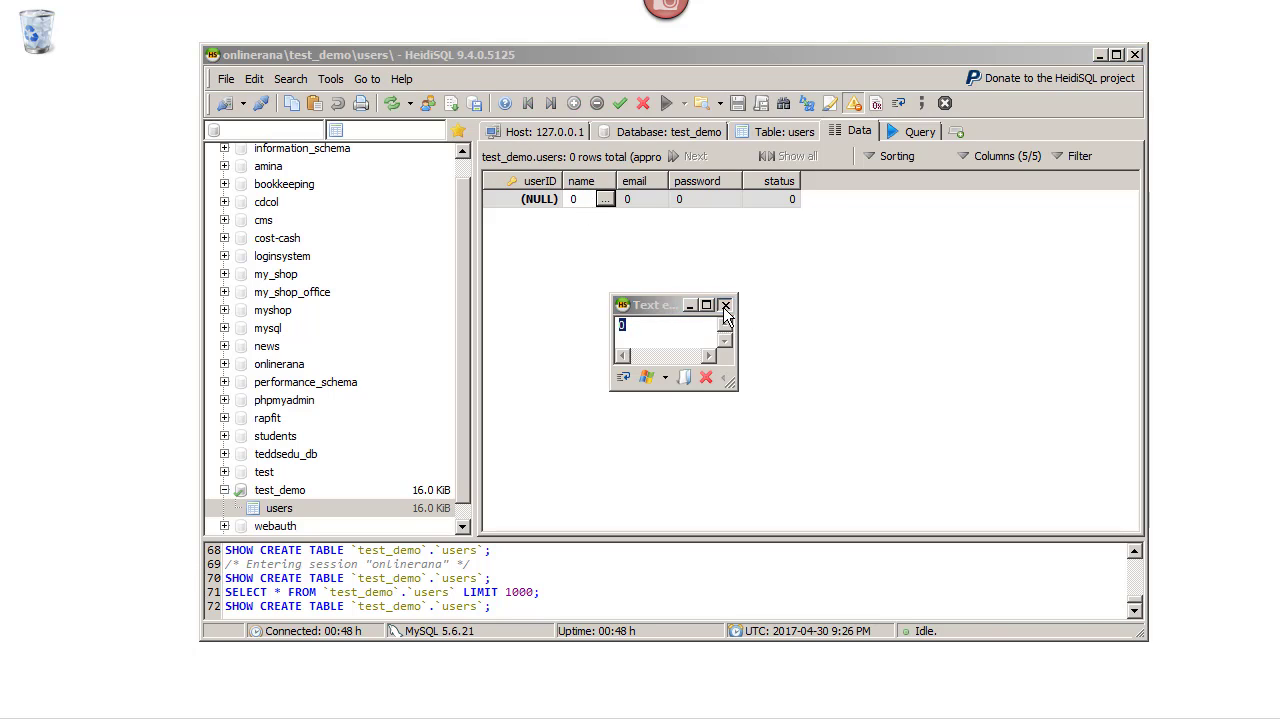
click(725, 305)
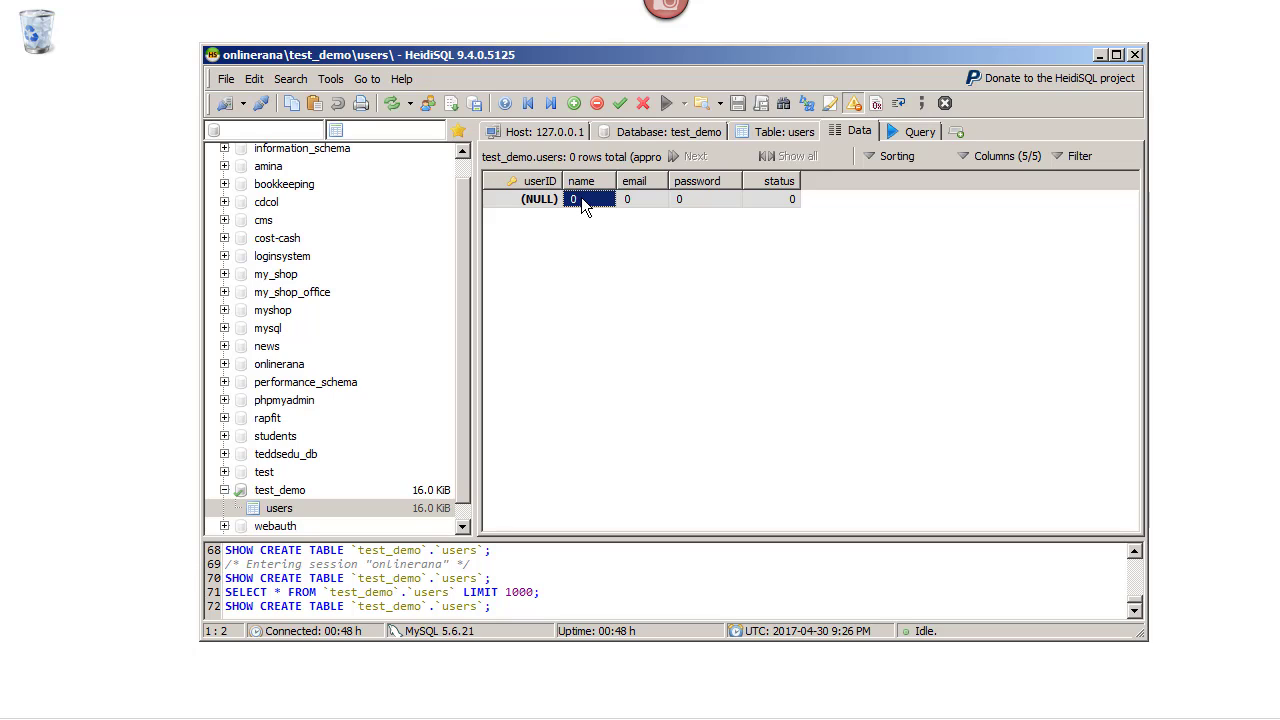
click(581, 197)
key(BackSpace)
text(hzad)
key(Tab)
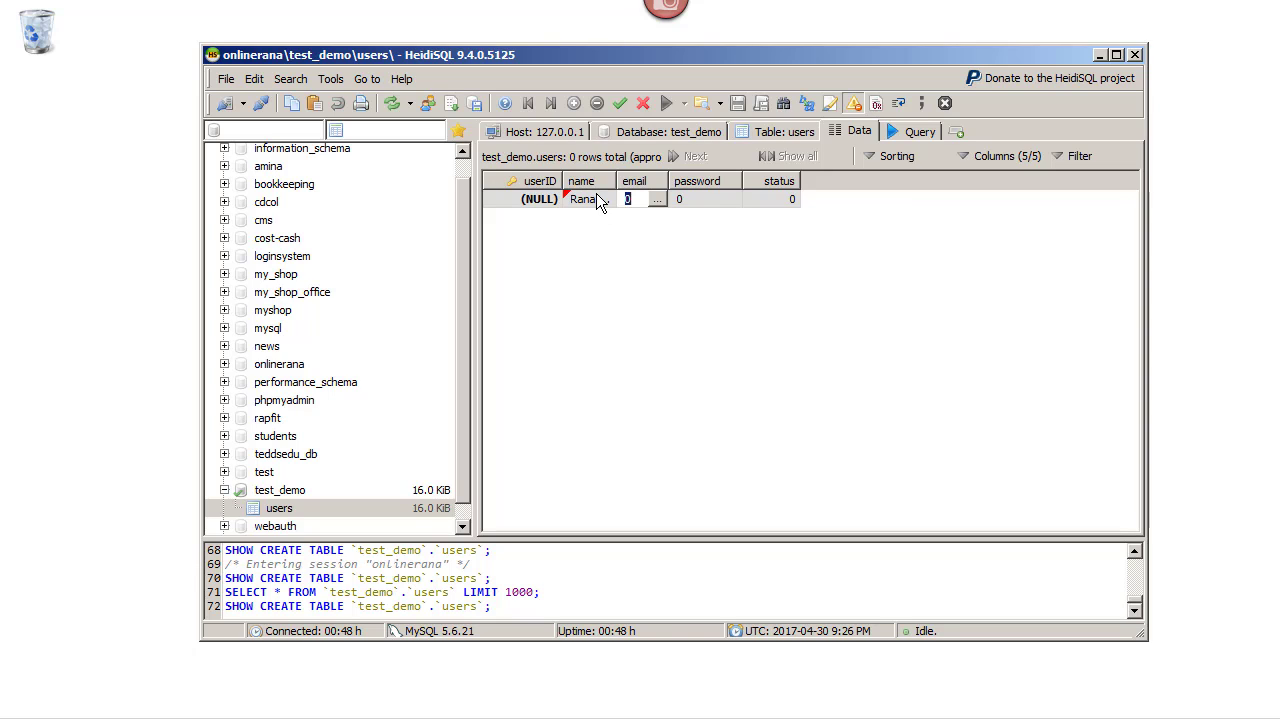
click(601, 202)
click(648, 254)
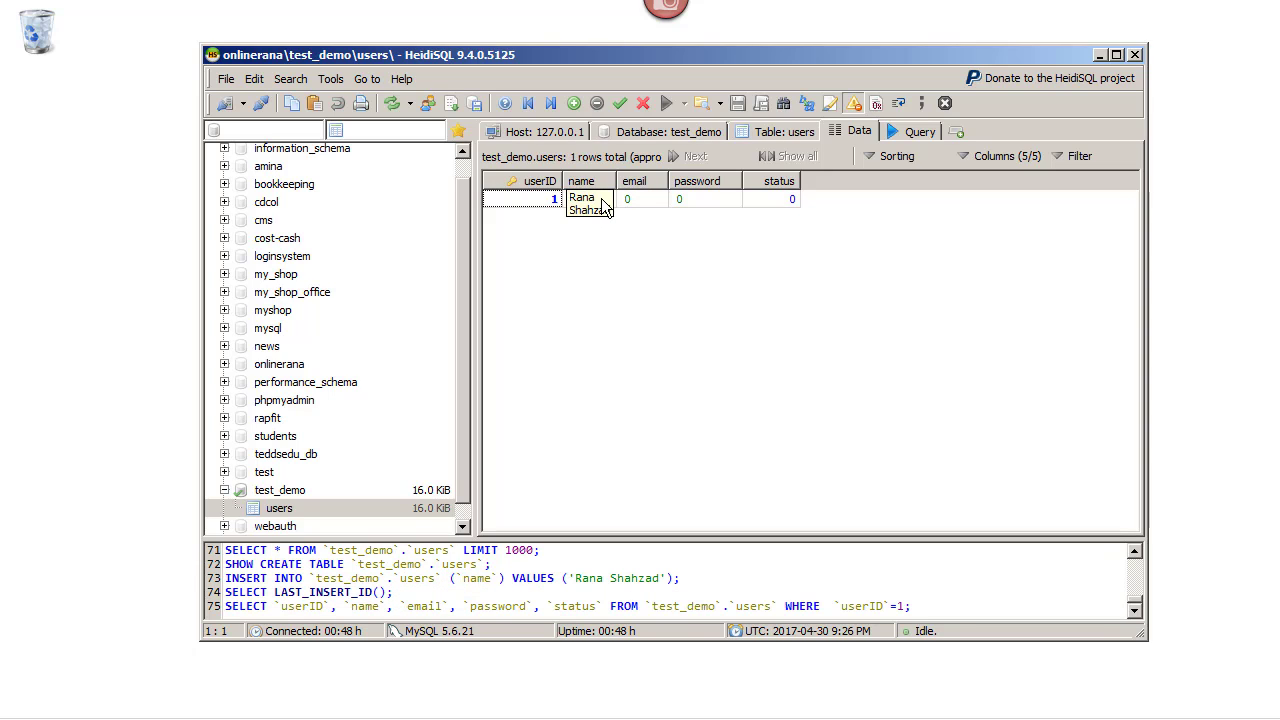
click(605, 205)
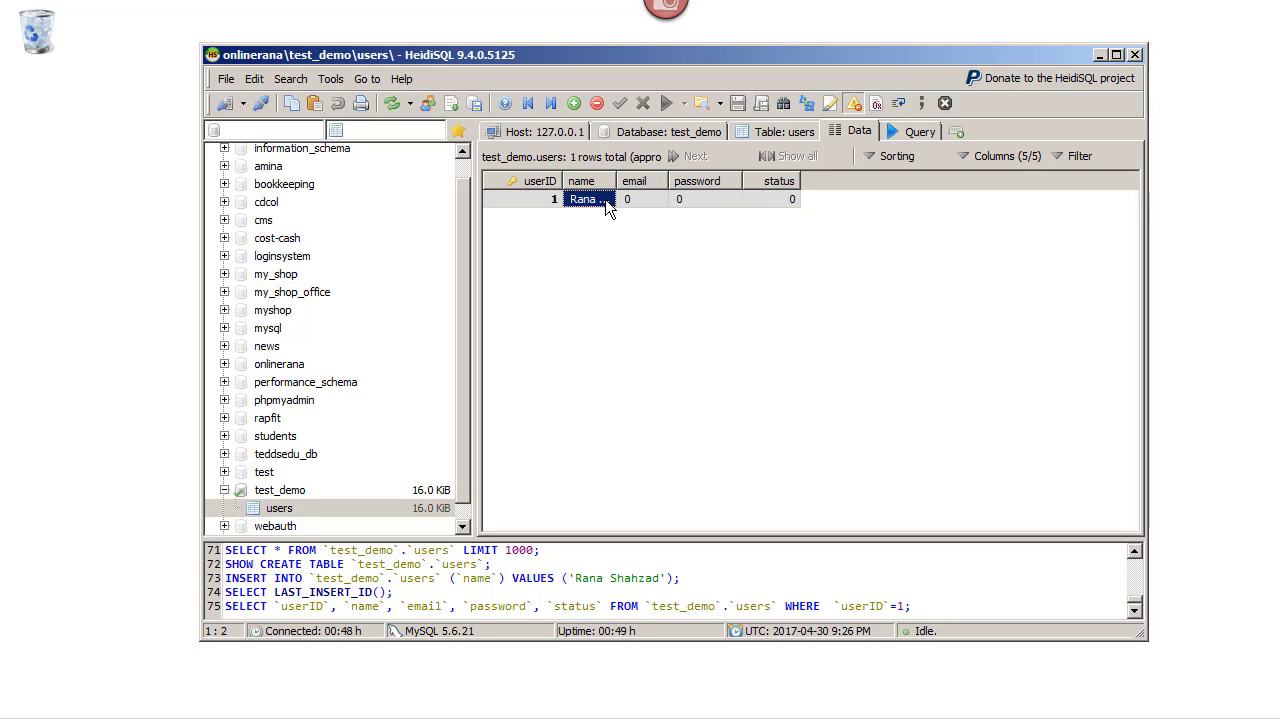
Append an extra surname to row 1's name in the text editor and apply the change
click(607, 200)
click(605, 199)
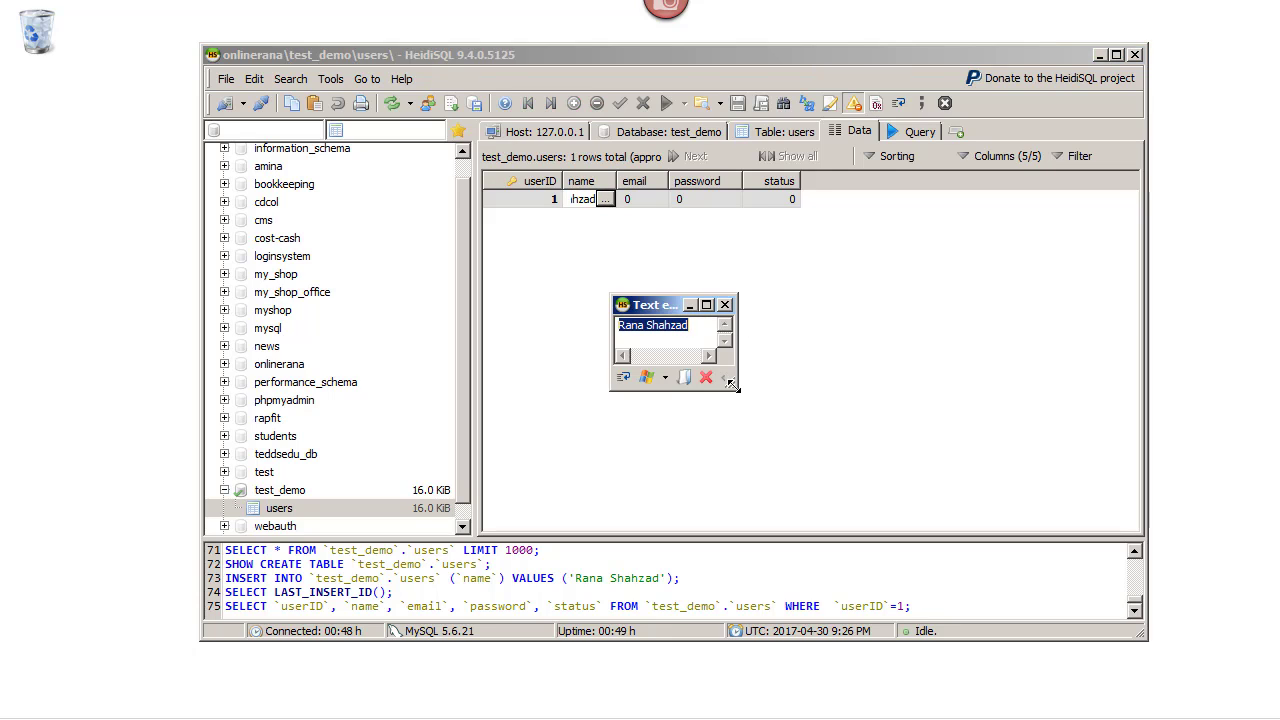
drag(733, 386, 946, 440)
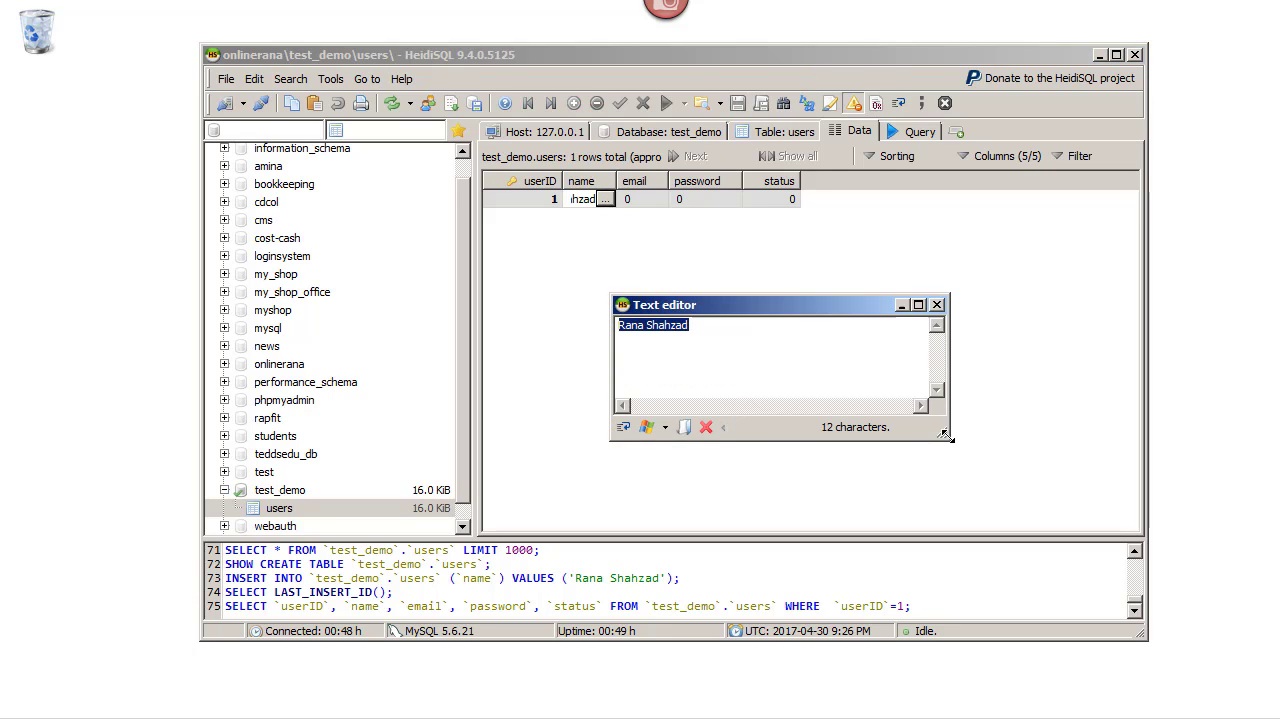
click(728, 327)
text(Adh)
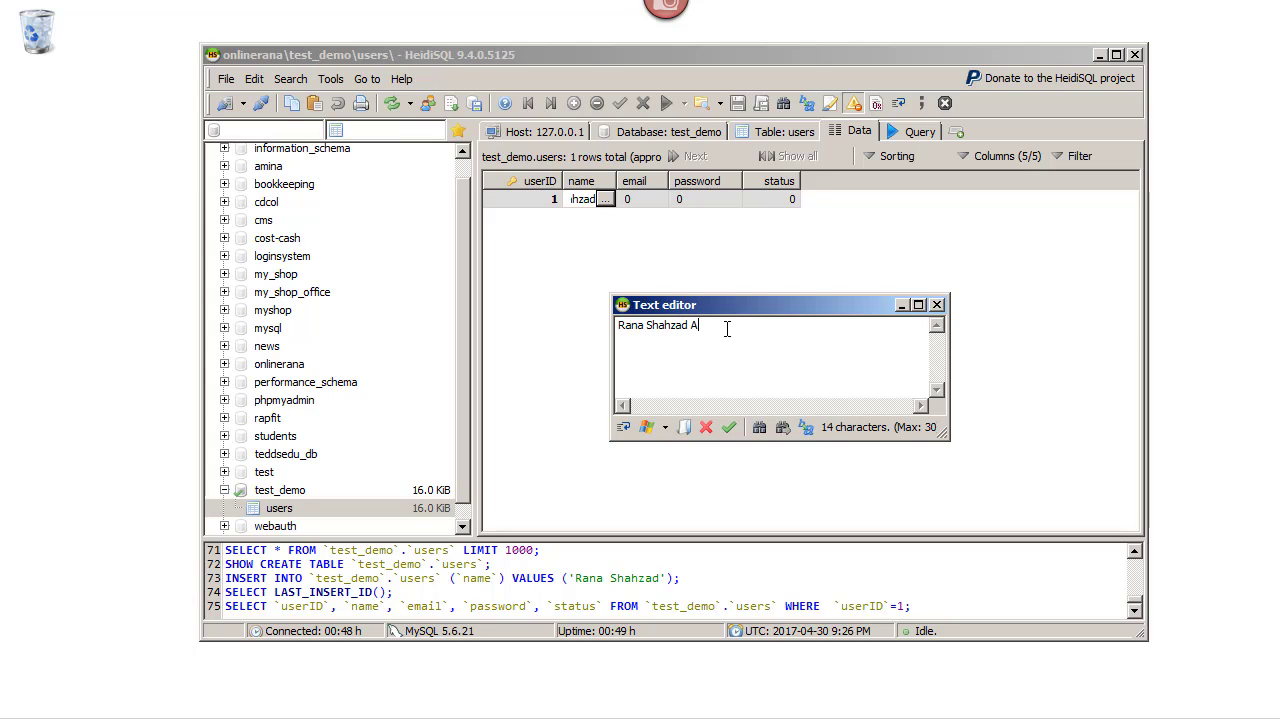
key(BackSpace)
key(BackSpace)
text(hmad)
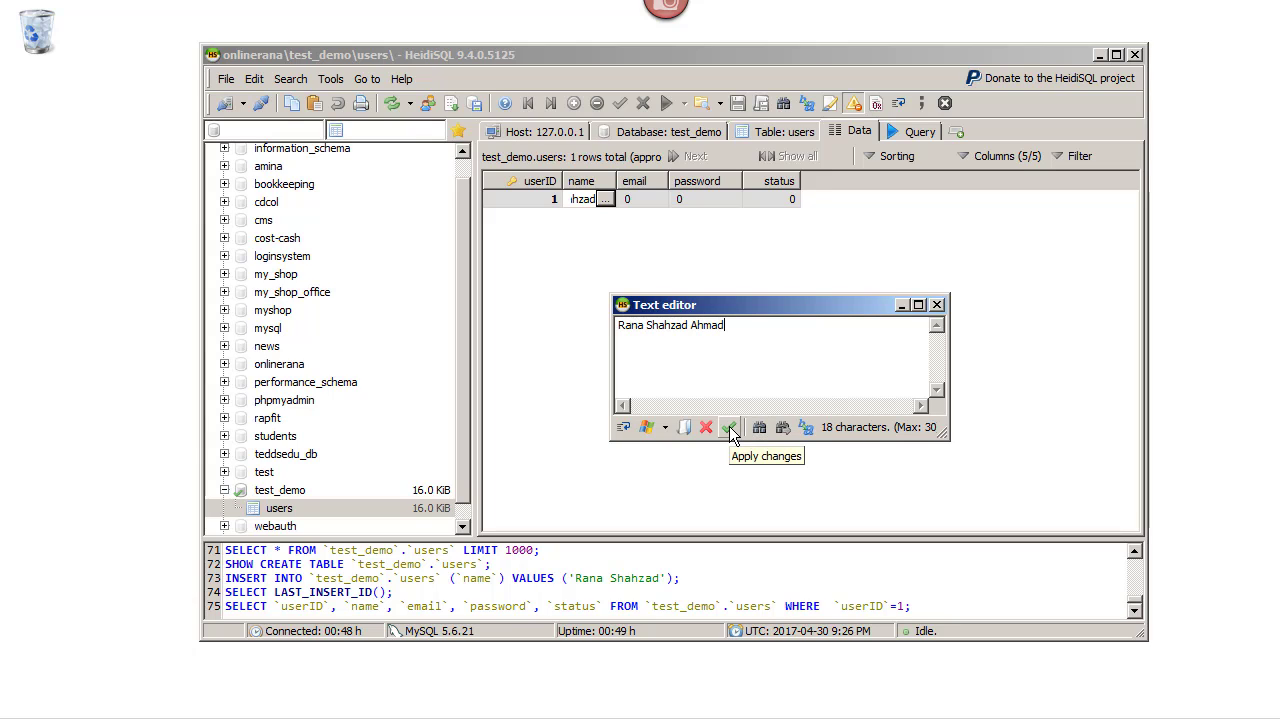
click(731, 429)
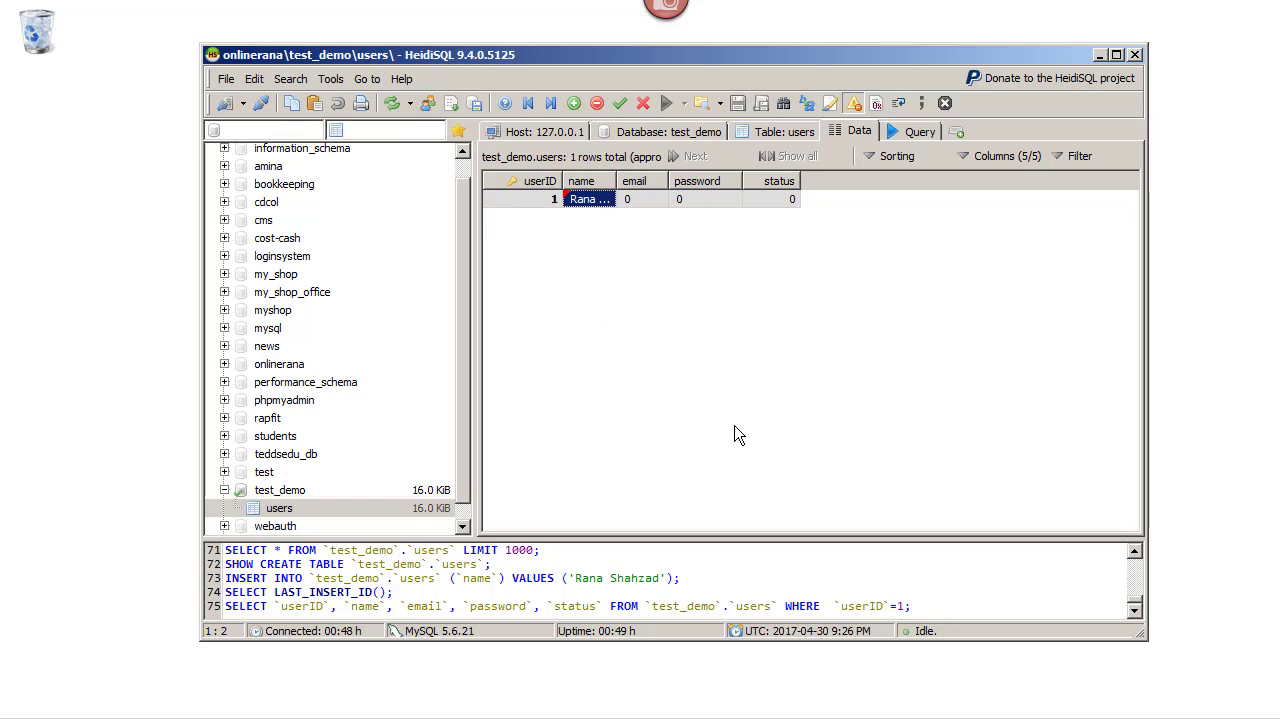
click(641, 207)
Enter the user's e-mail address into the email cell through the text editor
click(654, 203)
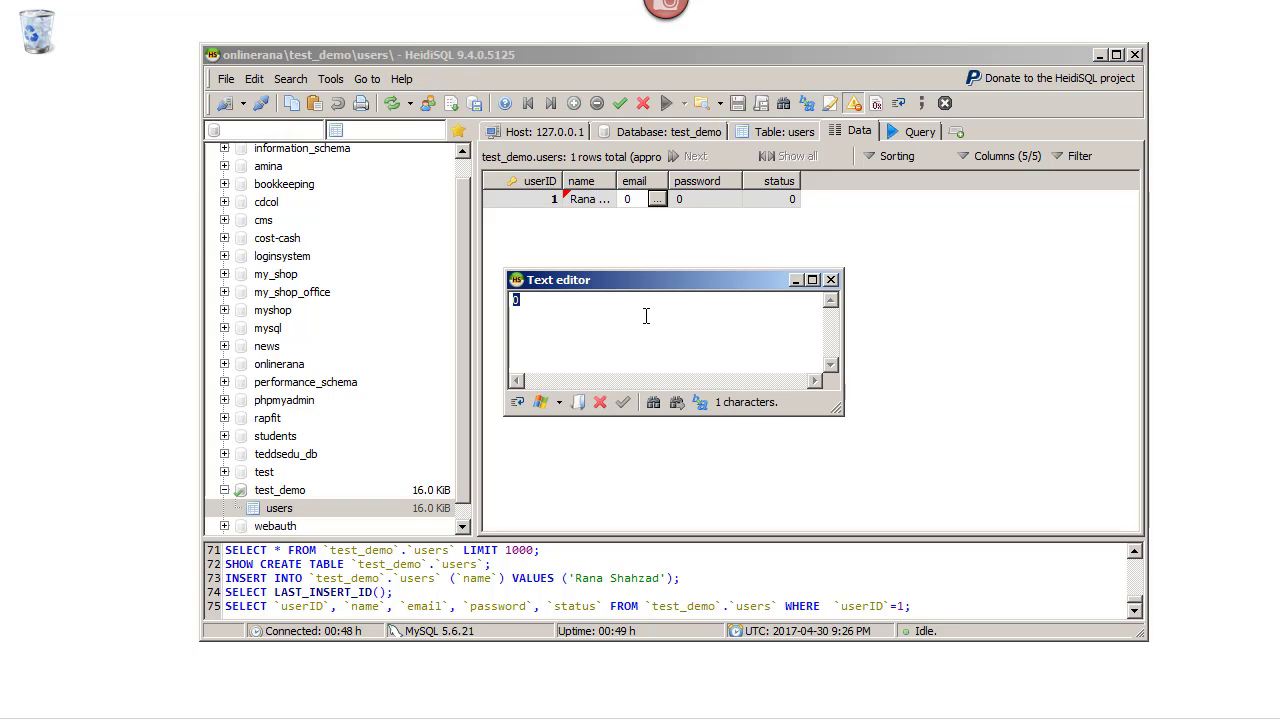
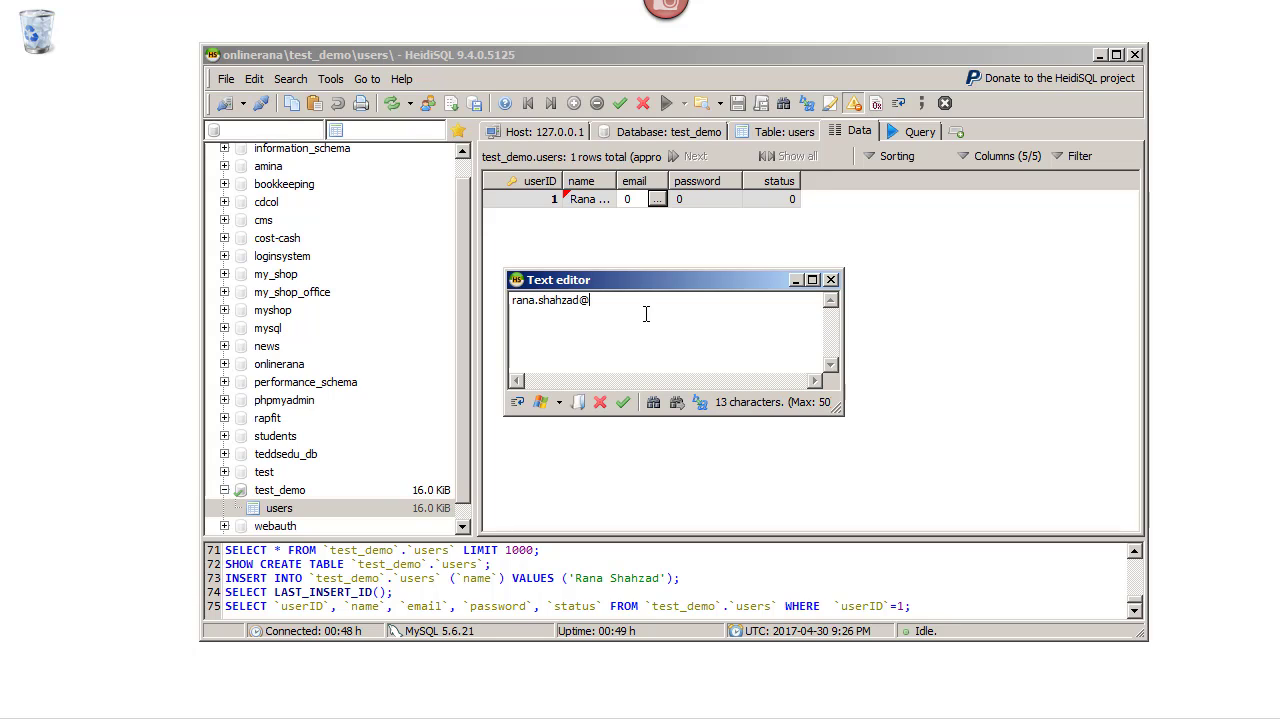
click(626, 401)
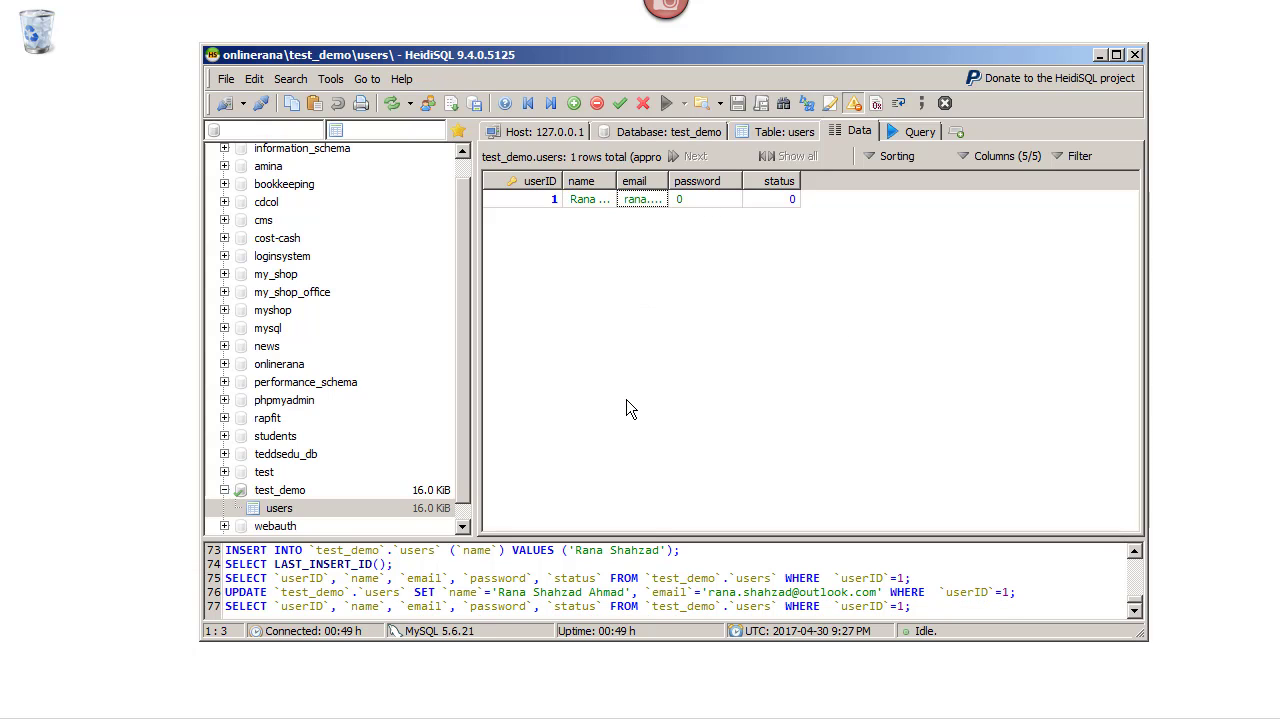
Fill in the account password in the row's password cell
click(714, 190)
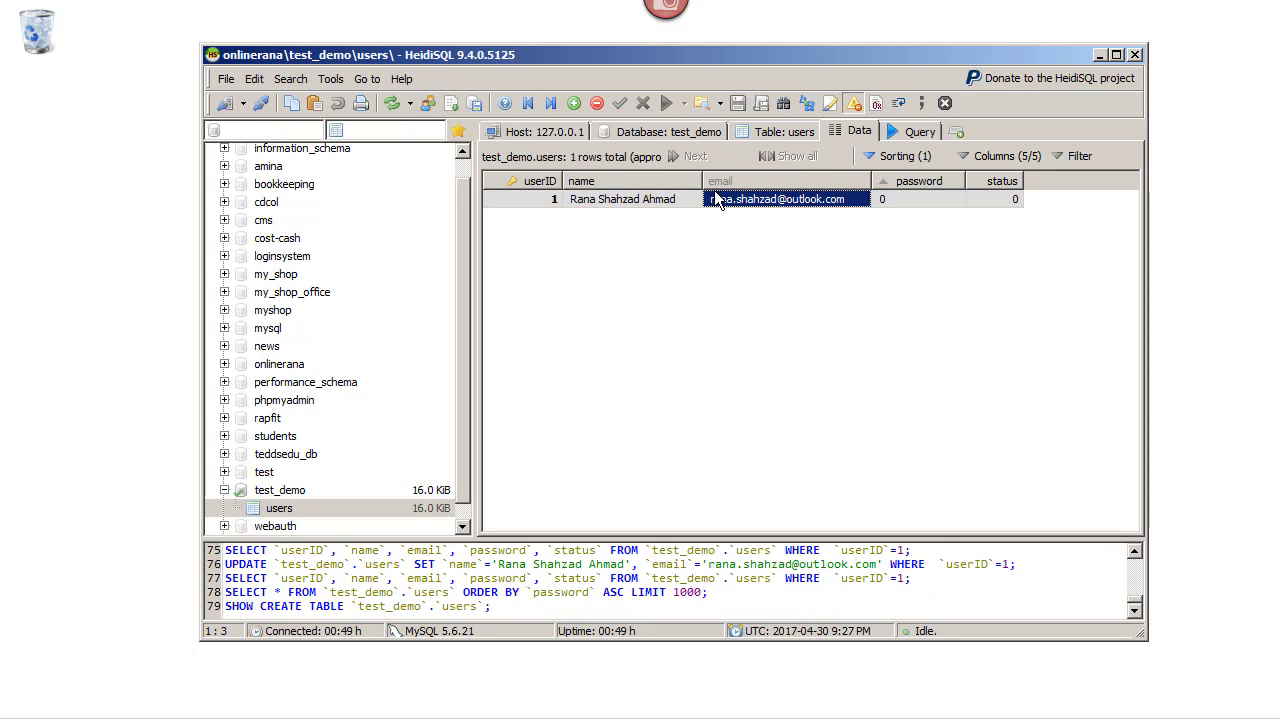
click(921, 198)
click(921, 199)
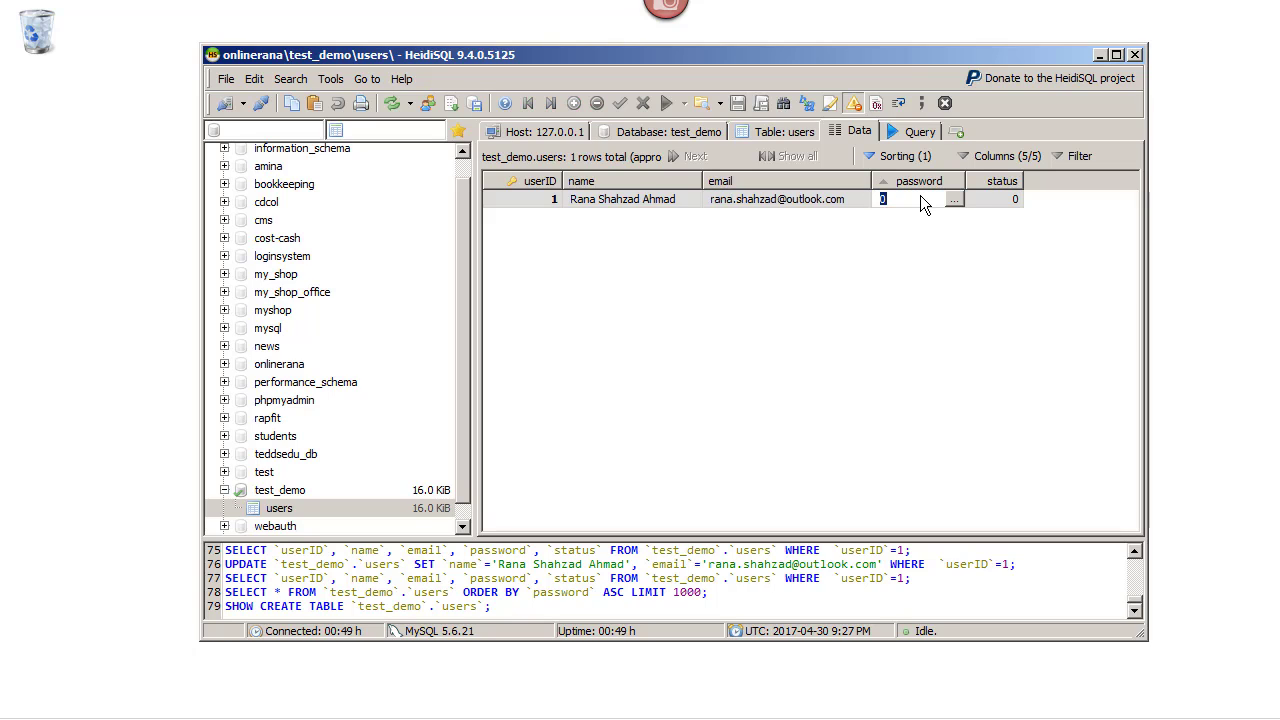
text(123456)
click(1017, 236)
Clear the old status value of 0 from the row's status cell
click(1000, 182)
click(1015, 200)
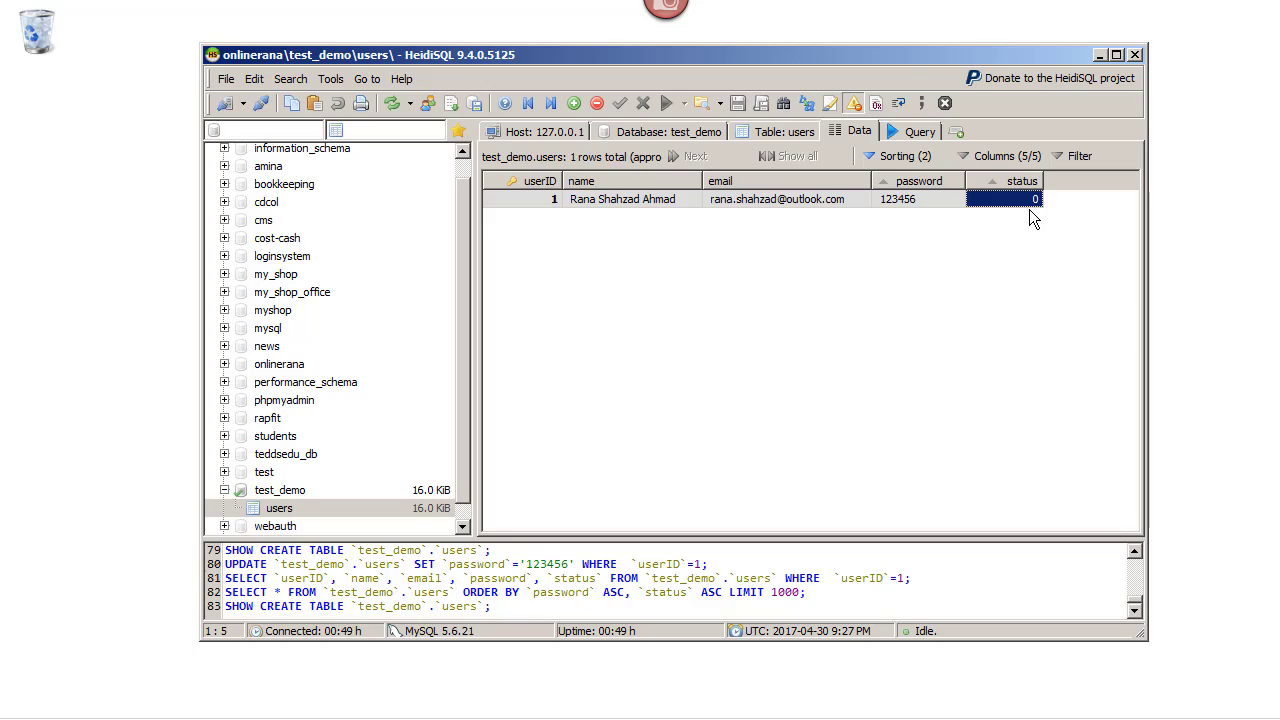
click(1019, 203)
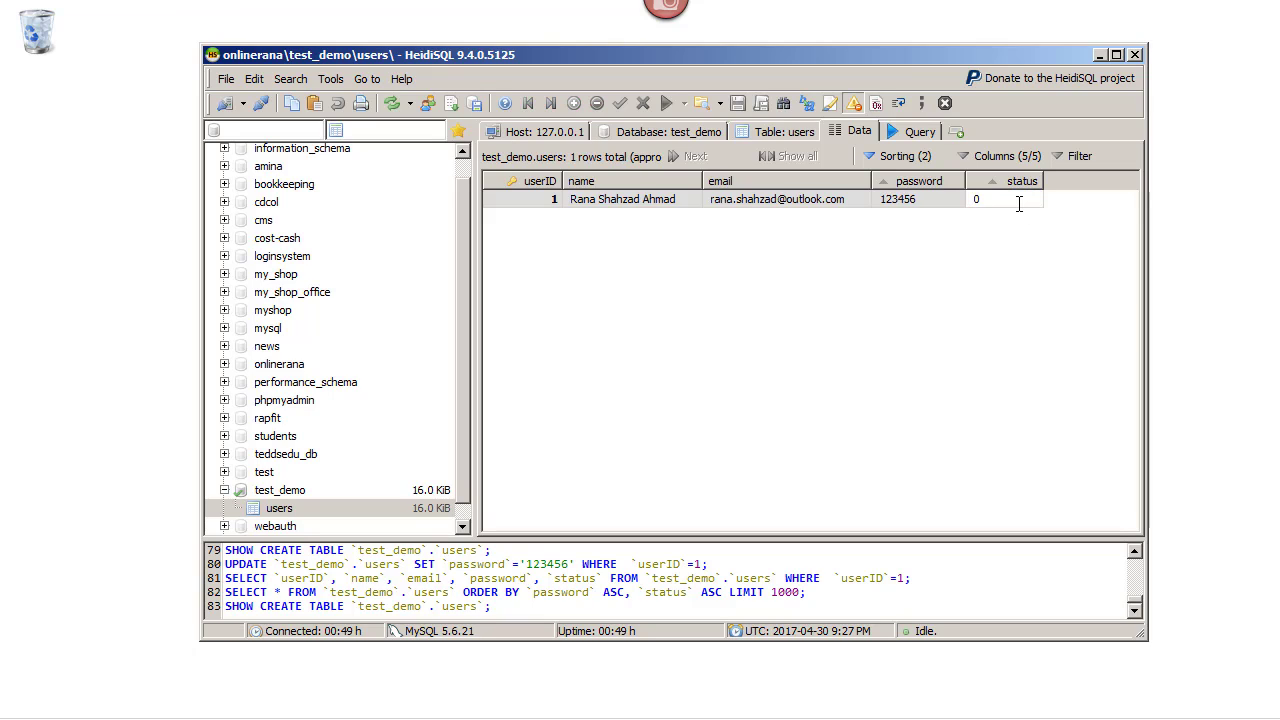
key(BackSpace)
Enter 1 as the status and post the edit to run the UPDATE
text(1)
click(963, 265)
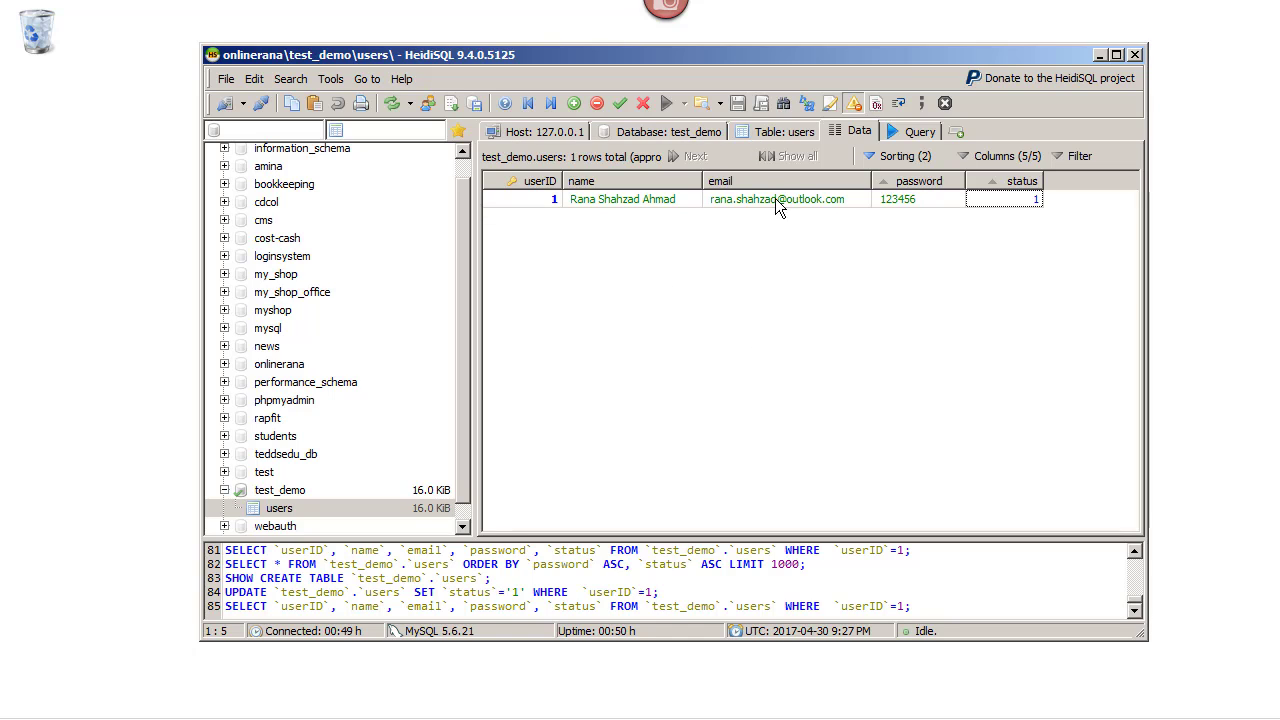
Show the users table structure with its PRIMARY KEY and five columns
click(800, 134)
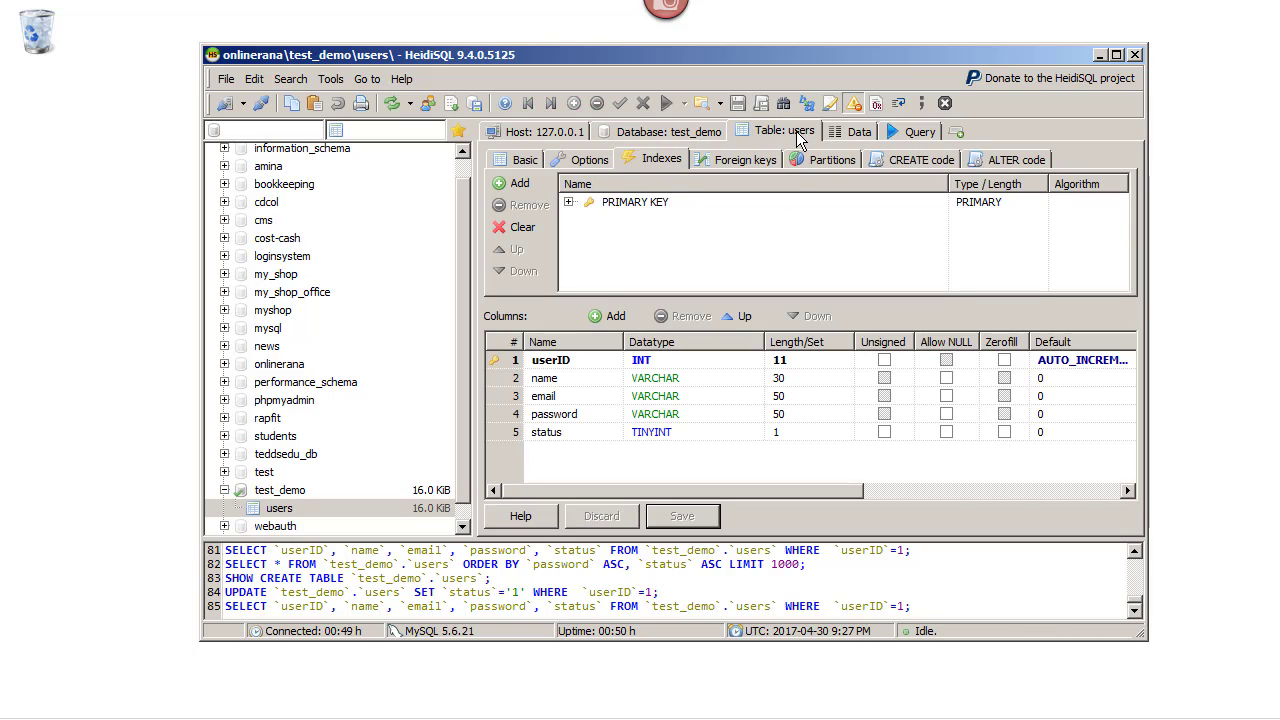